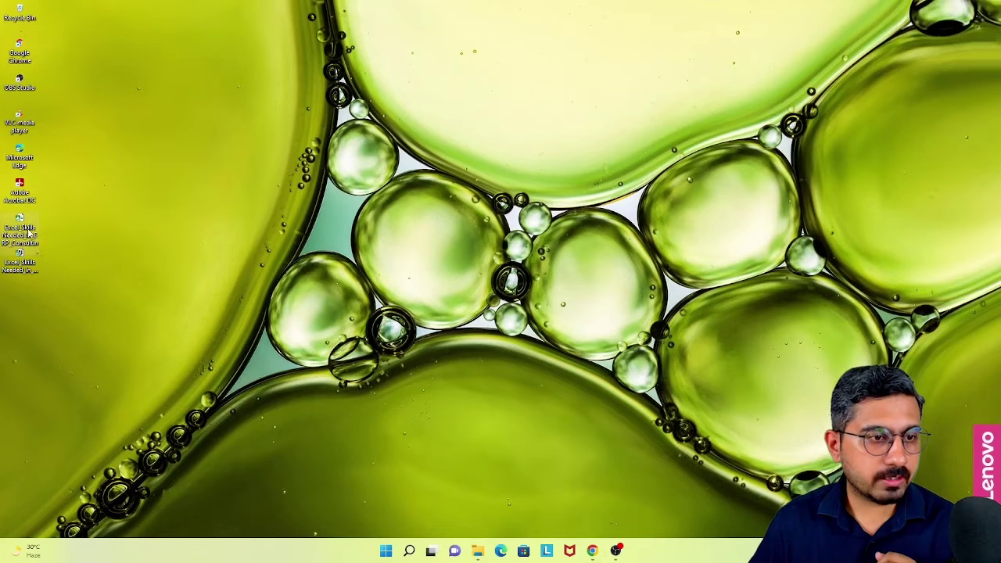
Step: Open the Excel_Skills_Needed_in_ERP_Consulting workbook and highlight the Find & Replace, Sort & Filter, Basic Formulas and Text To Column rows
{"action": "double_click", "coordinate": [29, 233]}
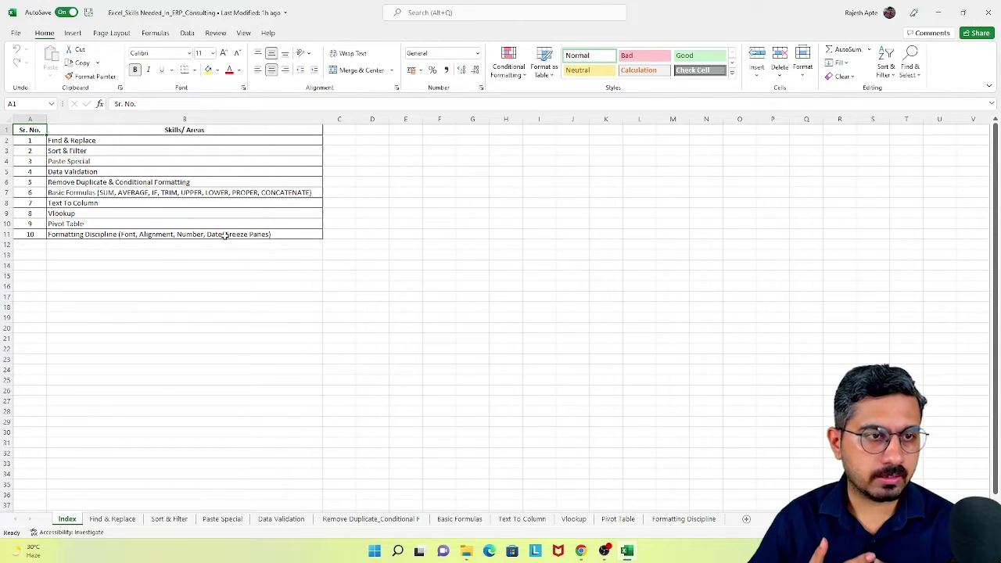
{"action": "left_click", "coordinate": [125, 172]}
{"action": "left_click", "coordinate": [40, 142]}
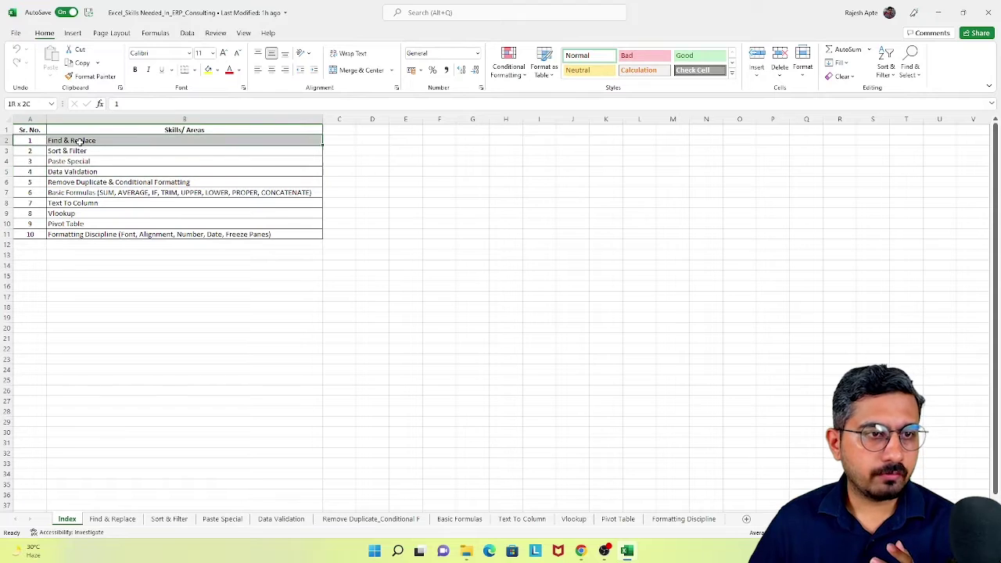
{"action": "left_click_drag", "start_coordinate": [40, 142], "coordinate": [80, 141]}
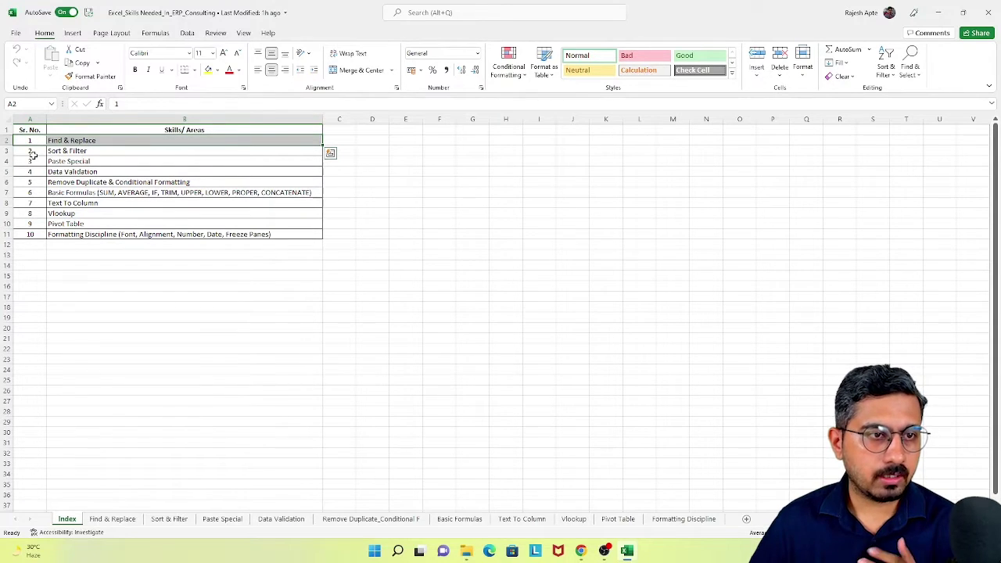
{"action": "mouse_move", "coordinate": [34, 154]}
{"action": "left_mouse_down"}
{"action": "mouse_move", "coordinate": [69, 152]}
{"action": "mouse_move", "coordinate": [63, 161]}
{"action": "mouse_move", "coordinate": [96, 189]}
{"action": "left_mouse_up"}
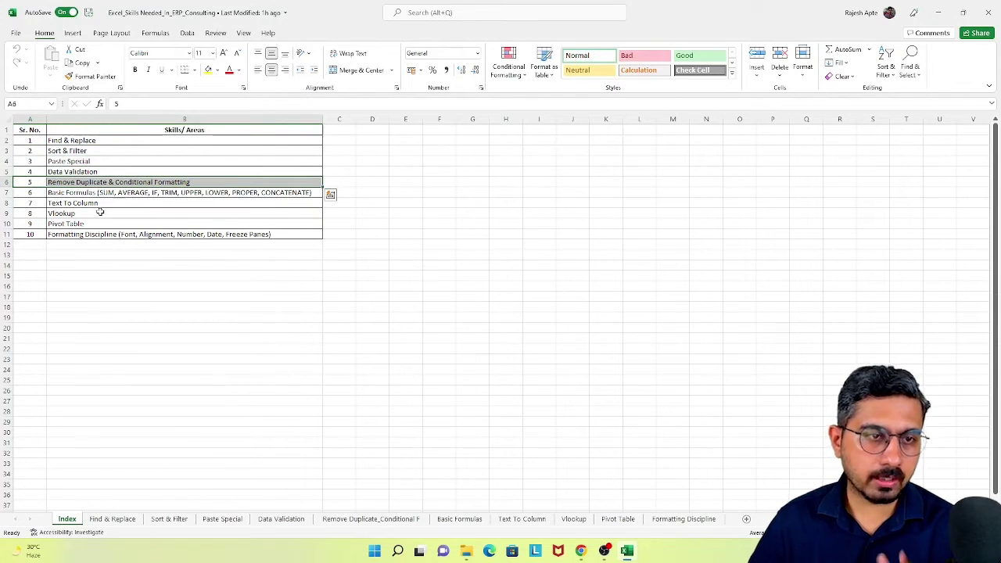
{"action": "left_click_drag", "start_coordinate": [35, 193], "coordinate": [123, 199]}
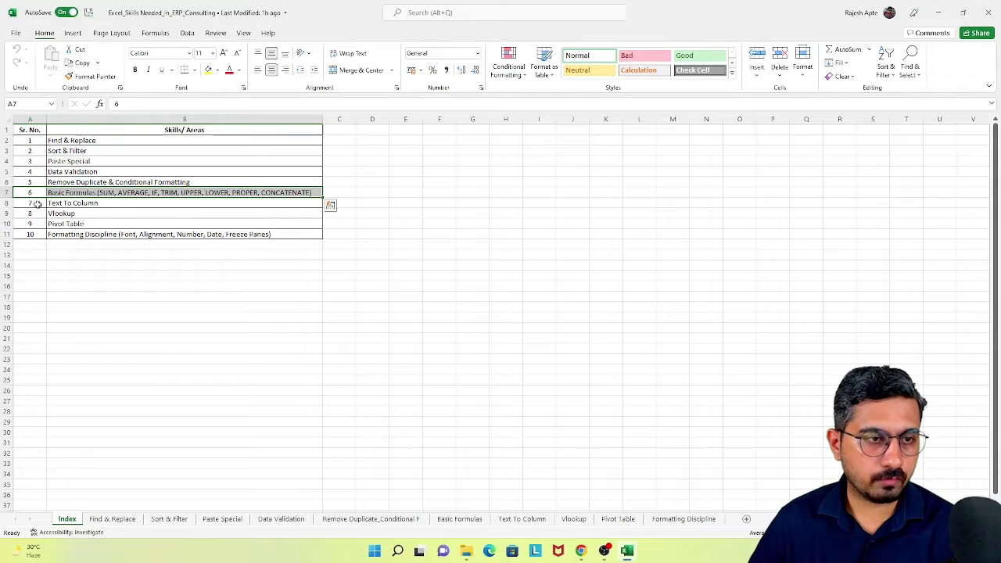
{"action": "left_click_drag", "start_coordinate": [35, 203], "coordinate": [74, 222]}
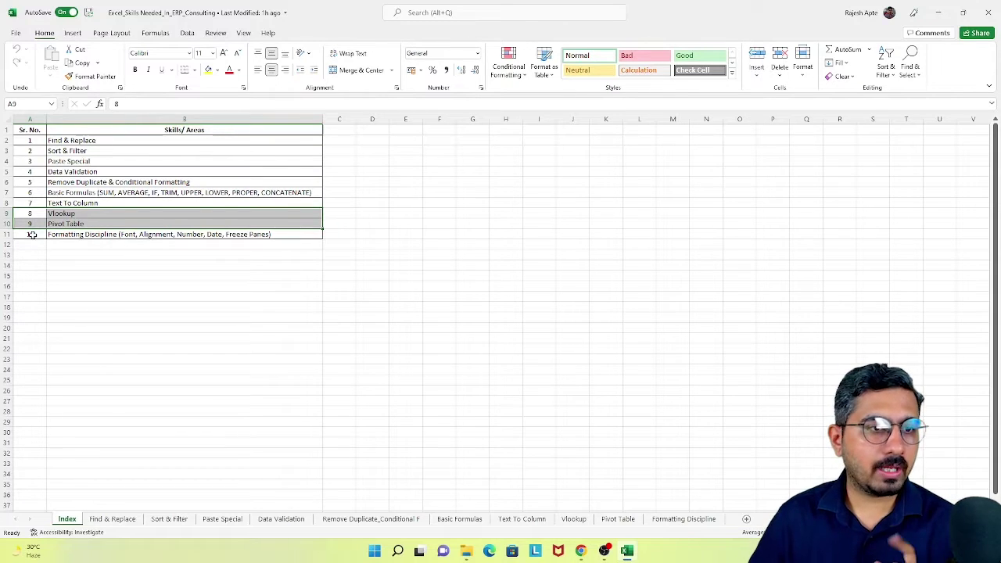
{"action": "left_click_drag", "start_coordinate": [32, 235], "coordinate": [107, 234]}
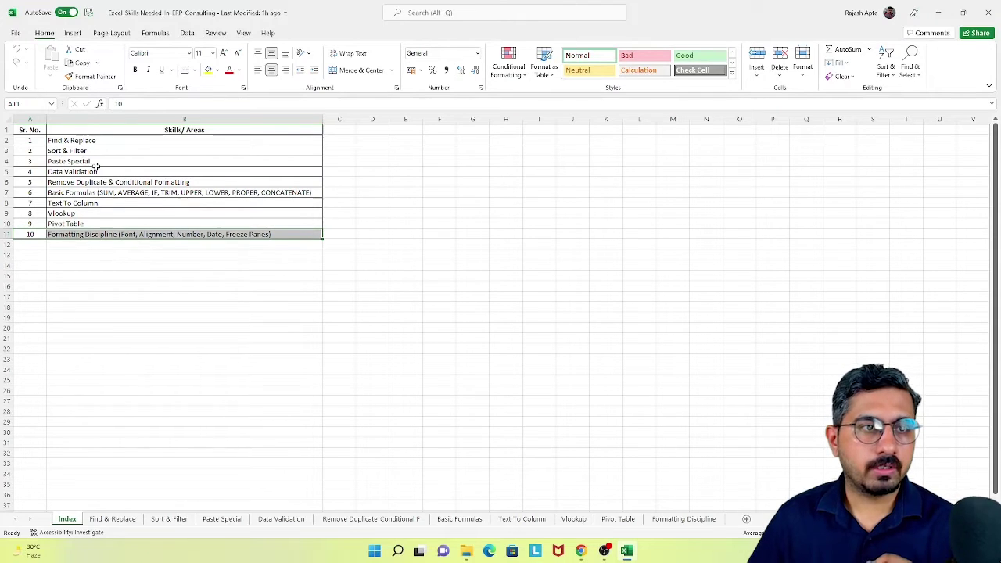
{"action": "left_click_drag", "start_coordinate": [33, 141], "coordinate": [94, 141]}
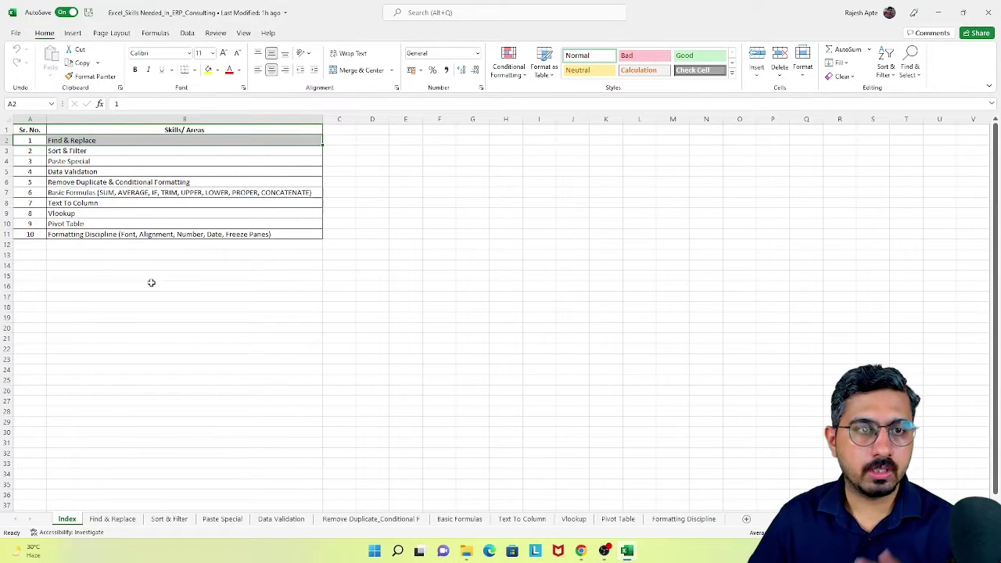
Step: Show the Find & Replace sheet and highlight its Question 1–3 headers, trainee names and TRUE/FALSE answers
{"action": "left_click", "coordinate": [121, 518]}
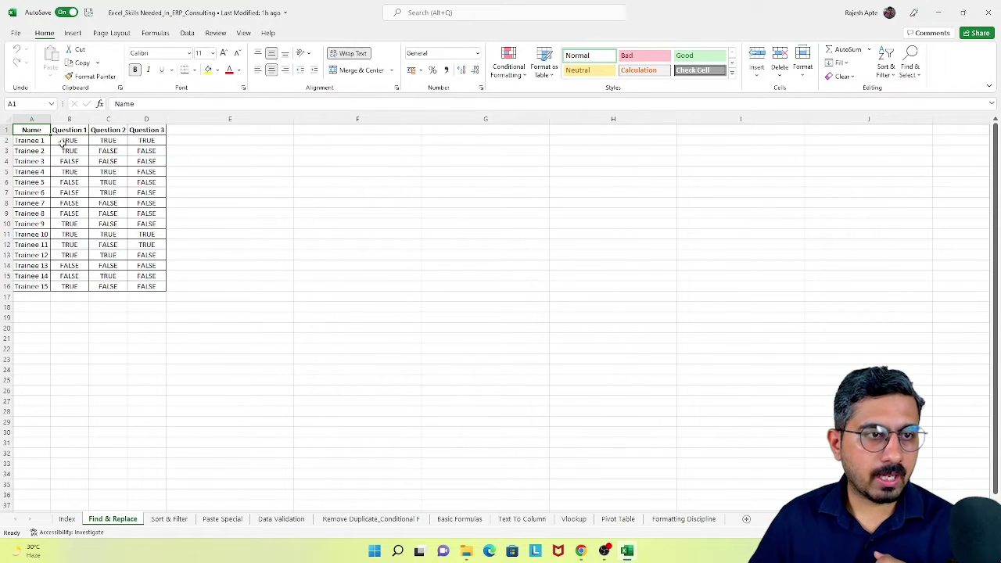
{"action": "left_click_drag", "start_coordinate": [27, 130], "coordinate": [157, 294]}
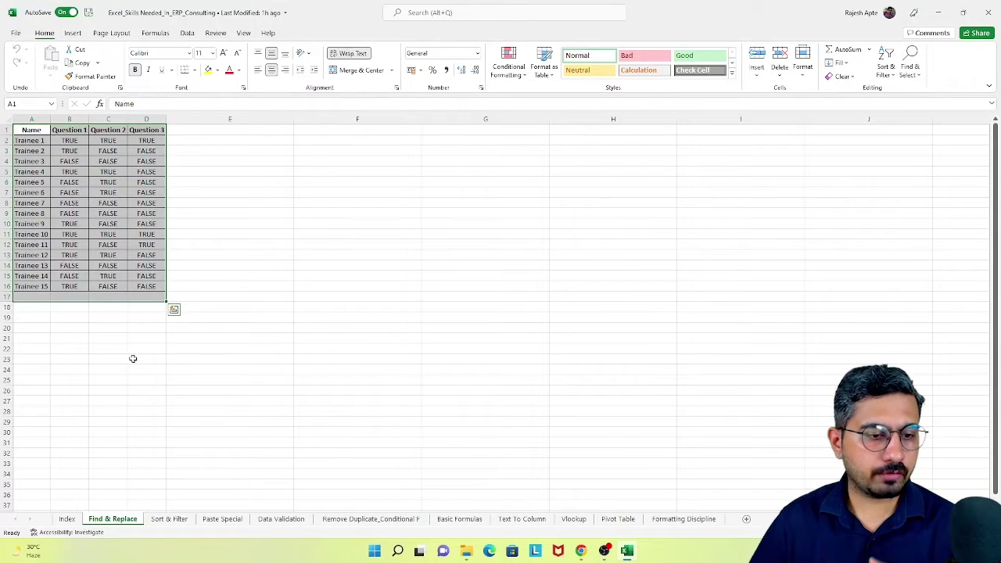
{"action": "left_click", "coordinate": [43, 141]}
{"action": "left_click_drag", "start_coordinate": [38, 130], "coordinate": [161, 288]}
{"action": "left_click_drag", "start_coordinate": [75, 127], "coordinate": [147, 129]}
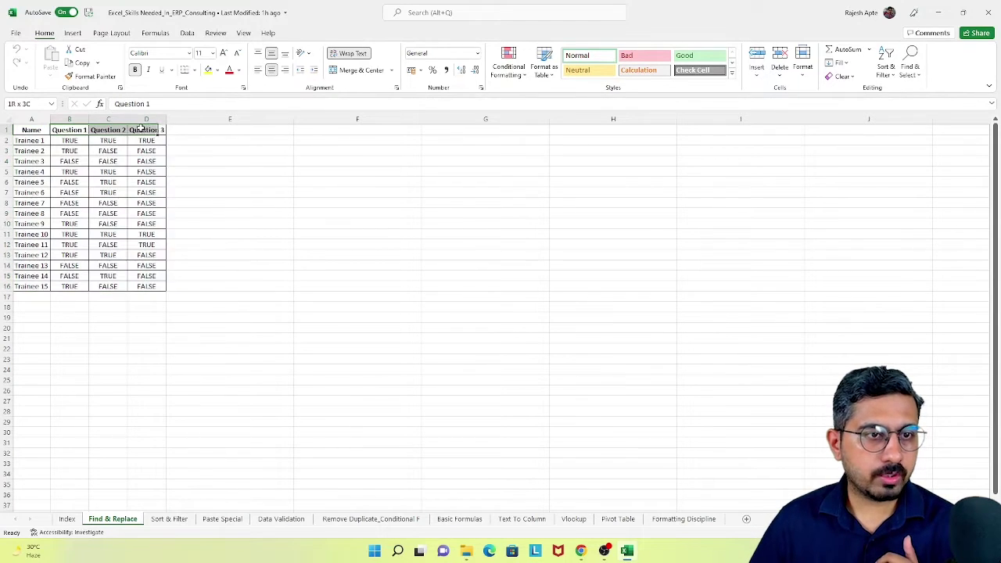
{"action": "left_click_drag", "start_coordinate": [26, 139], "coordinate": [43, 286]}
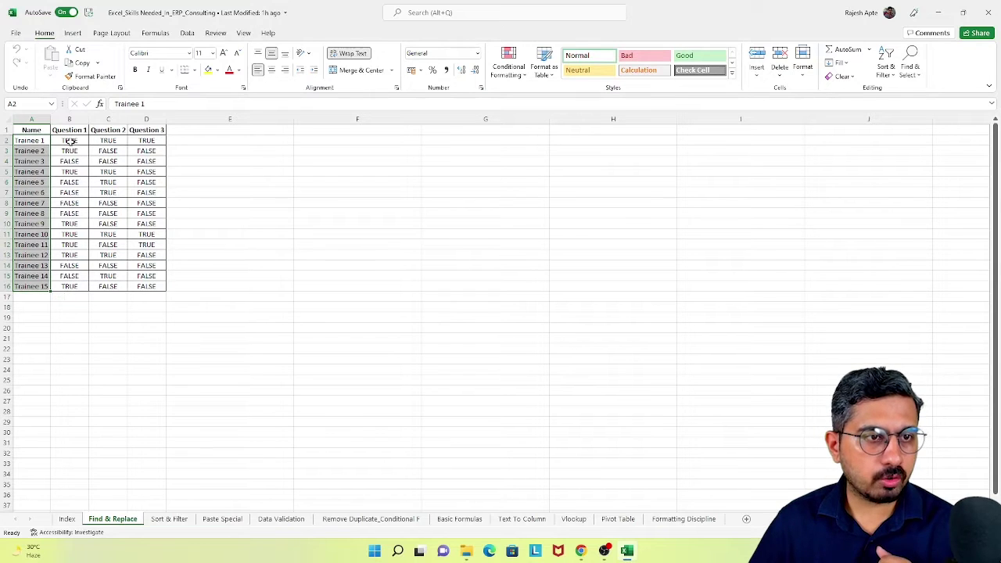
{"action": "left_click_drag", "start_coordinate": [70, 141], "coordinate": [154, 286]}
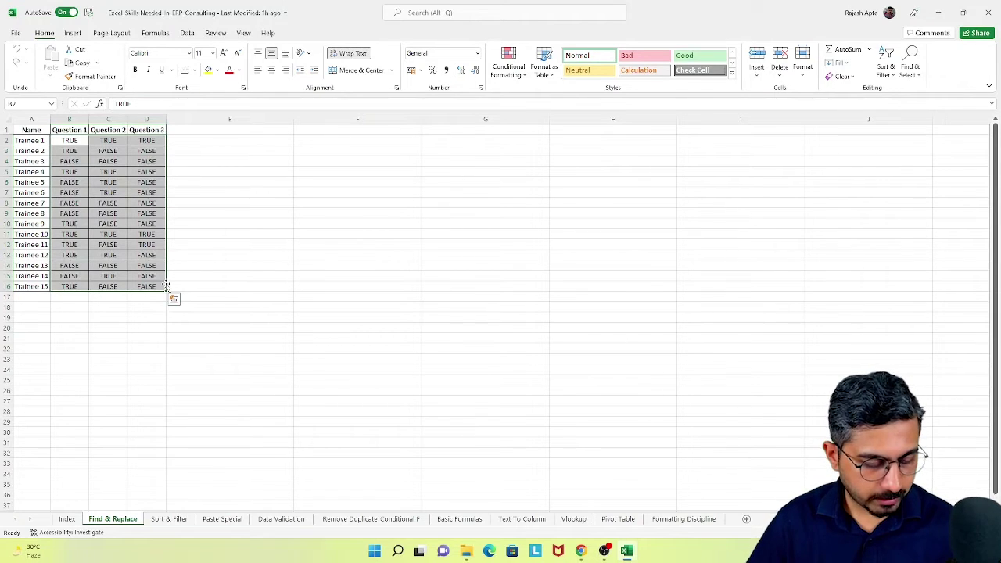
{"action": "key", "text": "shift+BackSpace"}
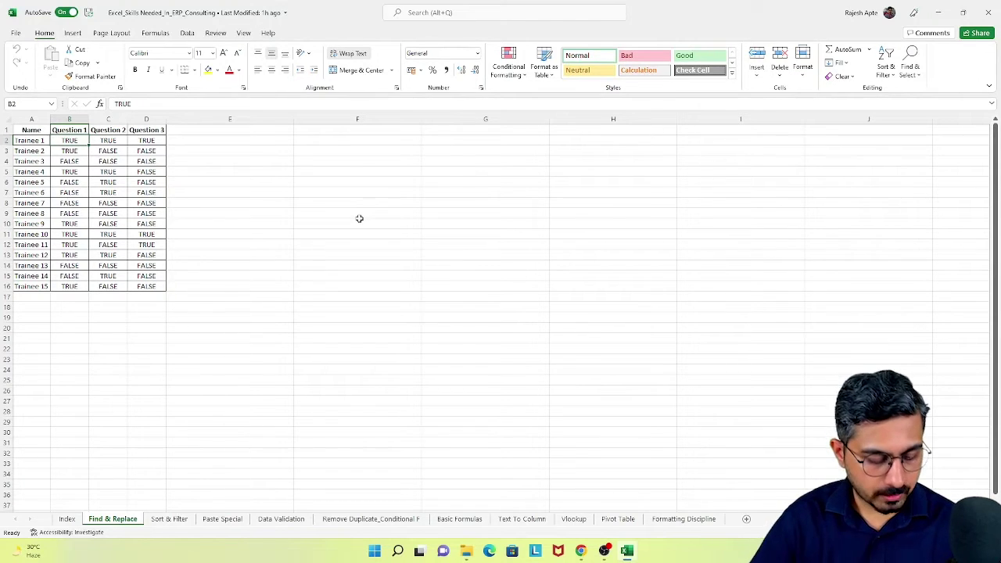
Step: With Match case on, try replacing all 'tru' in the Replace dialog, which finds nothing
{"action": "key", "text": "ctrl+f"}
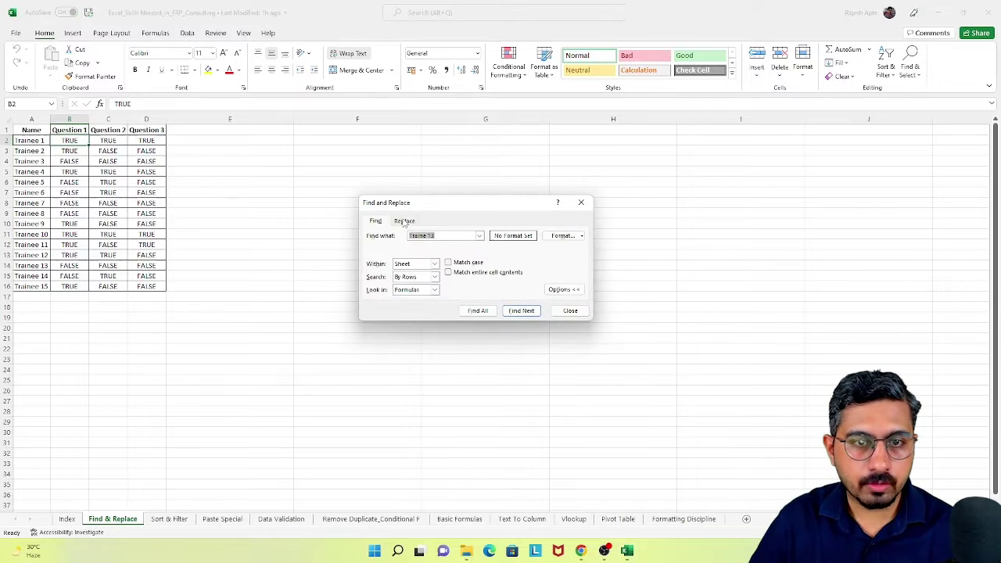
{"action": "left_click", "coordinate": [403, 221]}
{"action": "left_click", "coordinate": [386, 222]}
{"action": "left_click", "coordinate": [404, 222]}
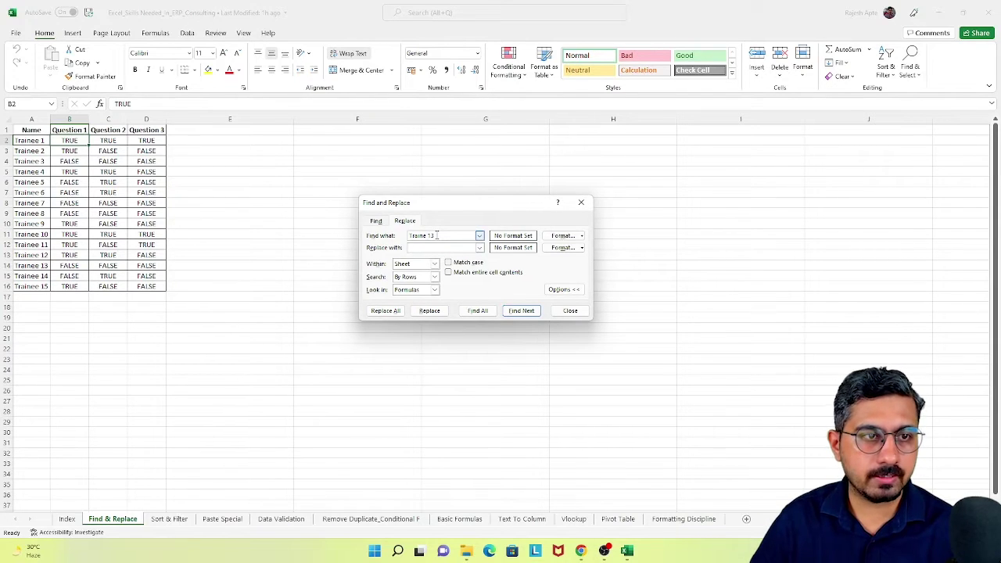
{"action": "key", "text": "BackSpace"}
{"action": "key", "text": "BackSpace"}
{"action": "key", "text": "BackSpace"}
{"action": "key", "text": "BackSpace"}
{"action": "key", "text": "BackSpace"}
{"action": "key", "text": "BackSpace"}
{"action": "key", "text": "BackSpace"}
{"action": "key", "text": "BackSpace"}
{"action": "key", "text": "BackSpace"}
{"action": "key", "text": "BackSpace"}
{"action": "type", "text": "TRUE"}
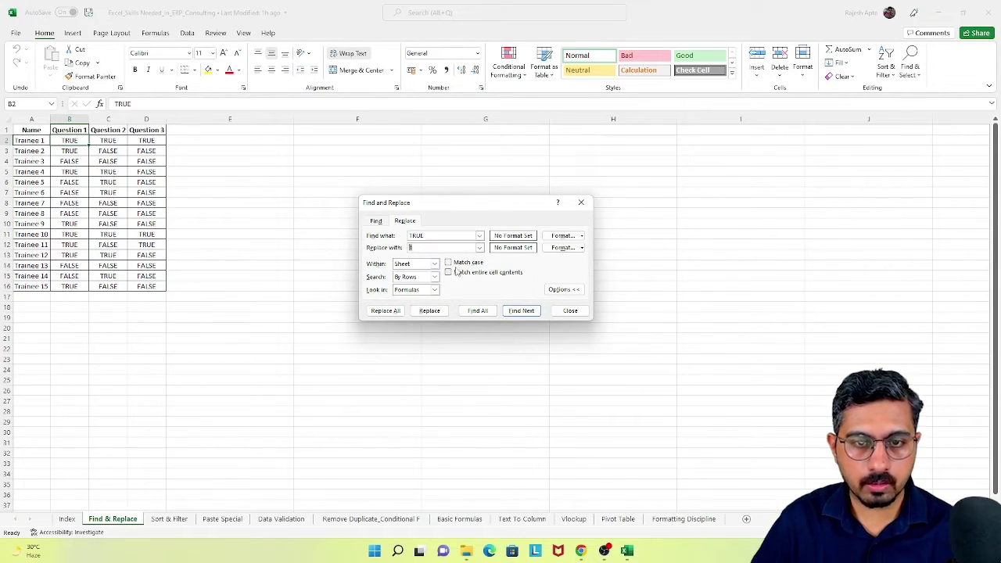
{"action": "left_click", "coordinate": [448, 262]}
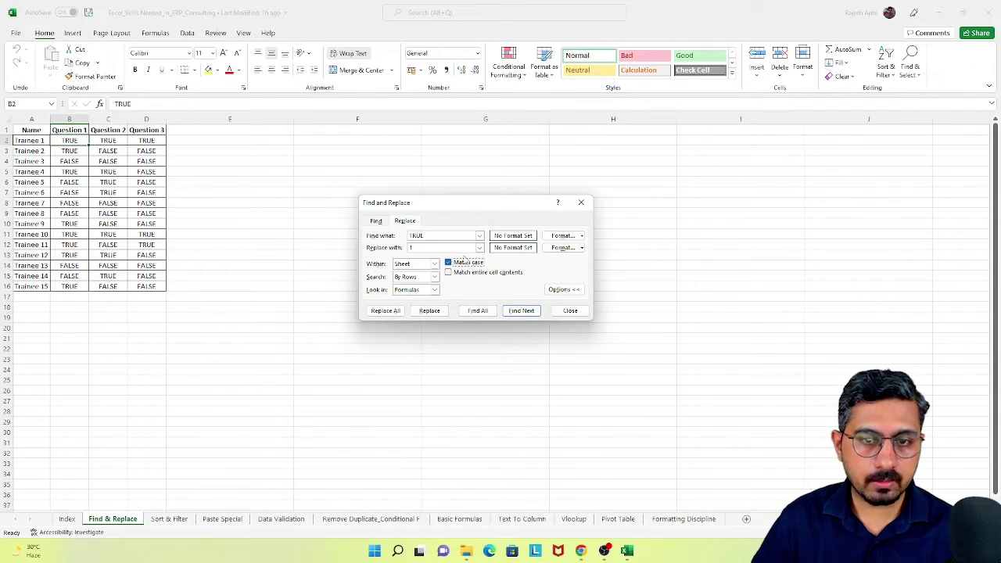
{"action": "left_click", "coordinate": [474, 235]}
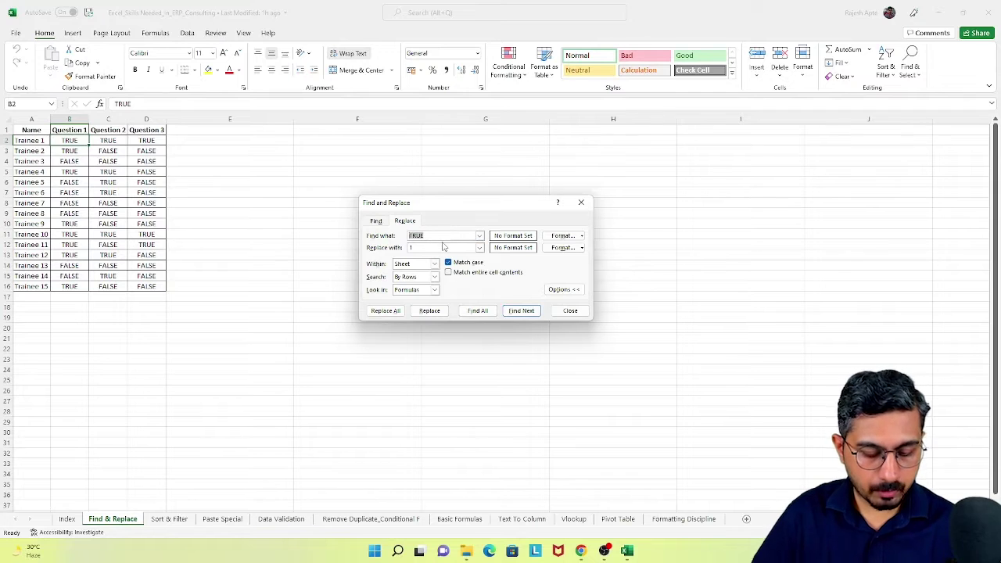
{"action": "type", "text": "true"}
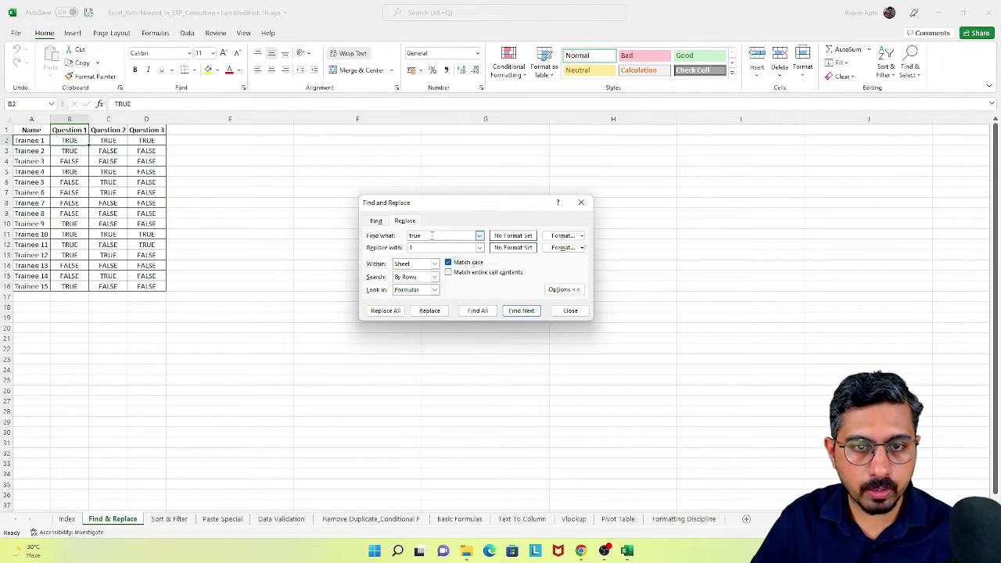
{"action": "left_click", "coordinate": [386, 310]}
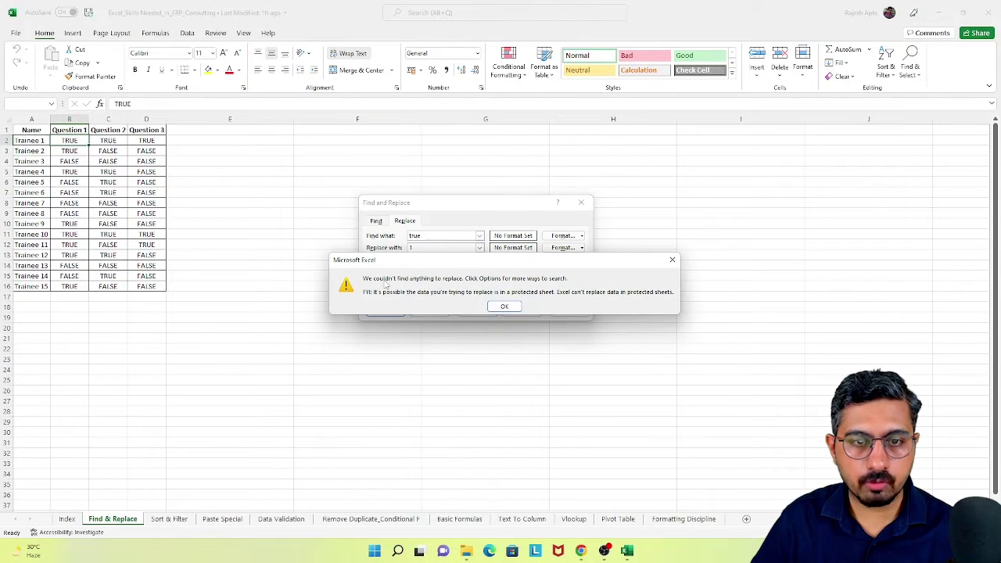
{"action": "left_click", "coordinate": [505, 305]}
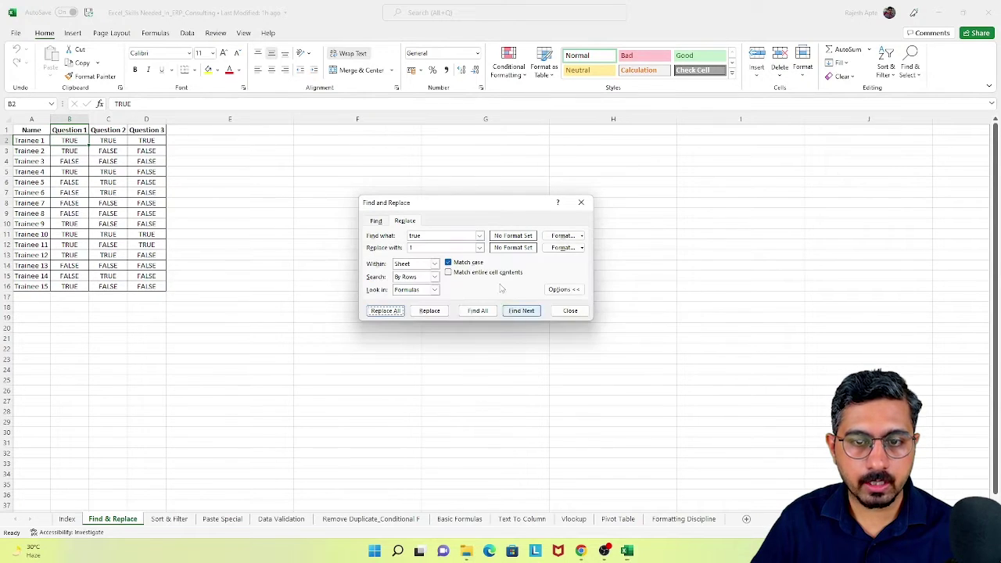
Step: Replace all TRUE answers with 1 (18 replacements), then turn Match case off
{"action": "left_click", "coordinate": [479, 235]}
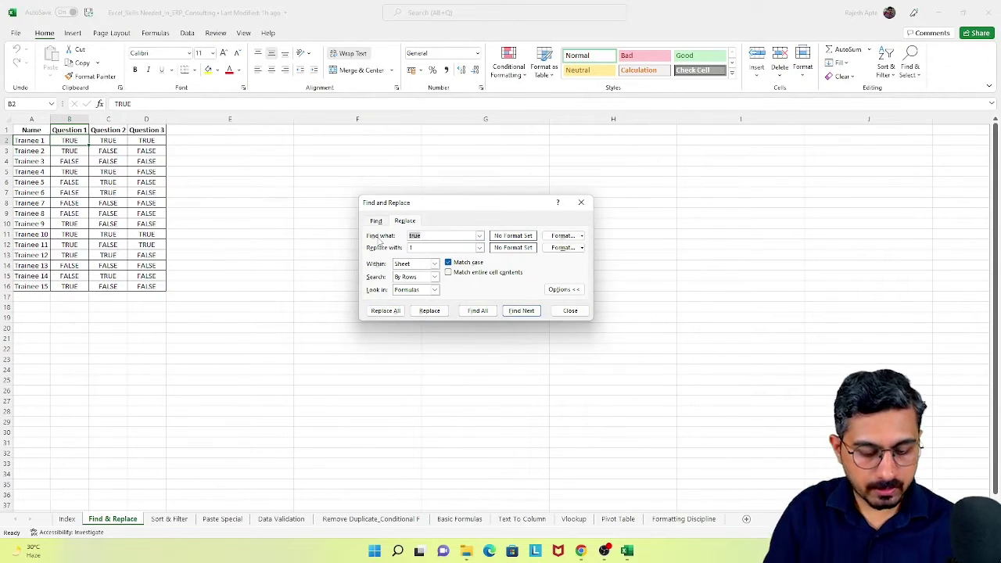
{"action": "type", "text": "TRUE"}
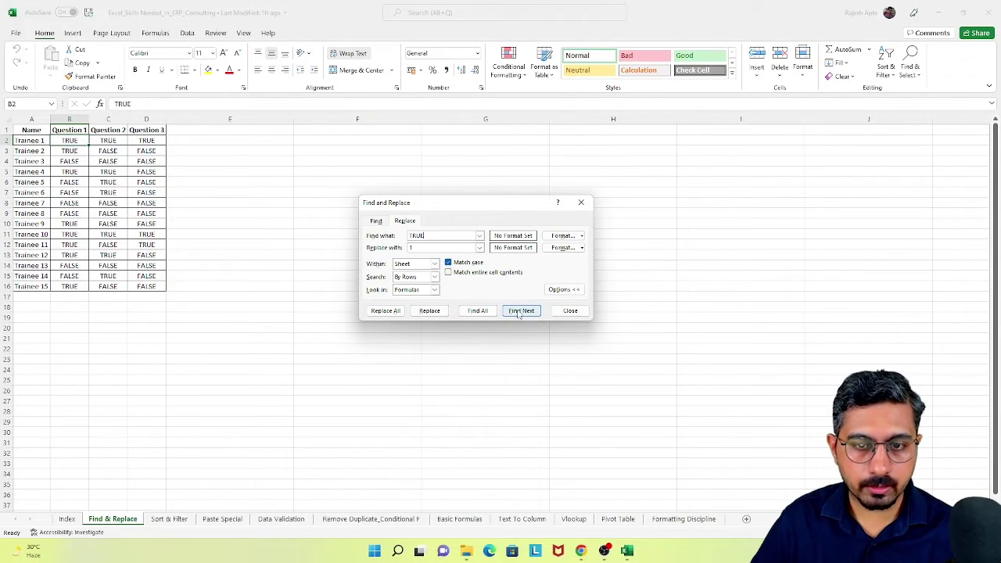
{"action": "left_click", "coordinate": [383, 310]}
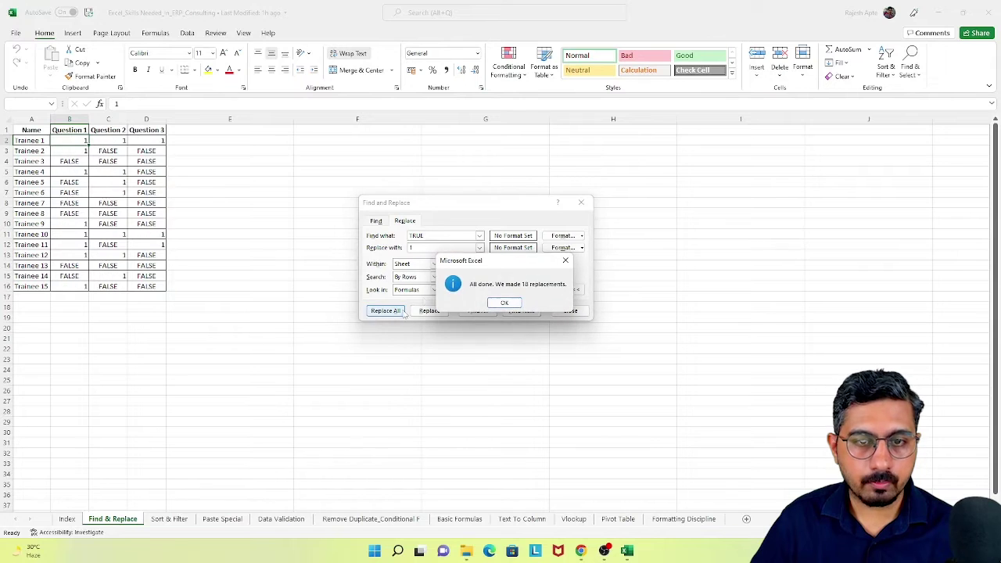
{"action": "left_click", "coordinate": [503, 302]}
{"action": "left_click", "coordinate": [472, 266]}
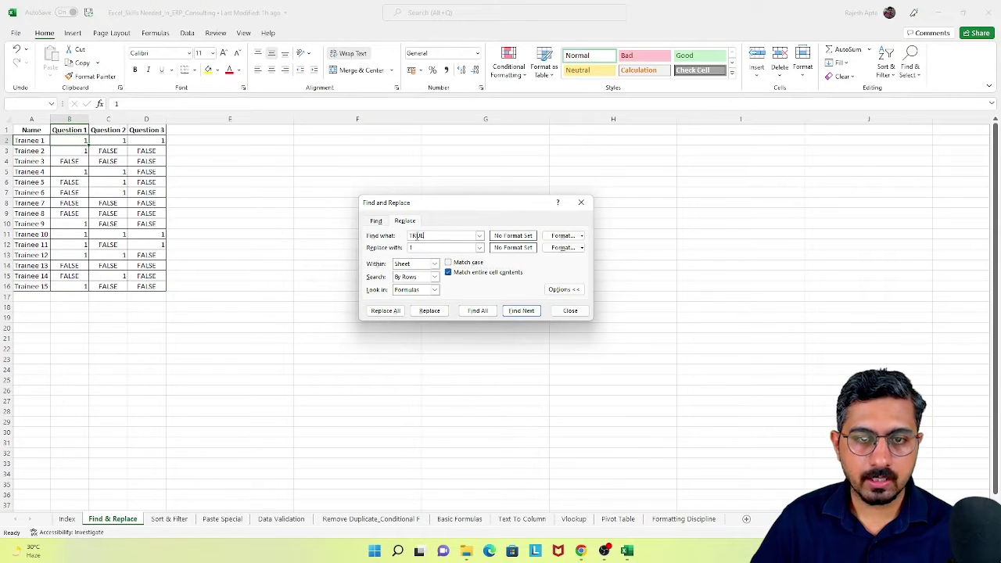
Step: Replace all 27 FALSE answers with 0, then close Find and Replace
{"action": "key", "text": "Down"}
{"action": "left_click", "coordinate": [434, 236]}
{"action": "left_click_drag", "start_coordinate": [434, 235], "coordinate": [401, 241]}
{"action": "type", "text": "FALSE"}
{"action": "left_click_drag", "start_coordinate": [417, 248], "coordinate": [408, 247]}
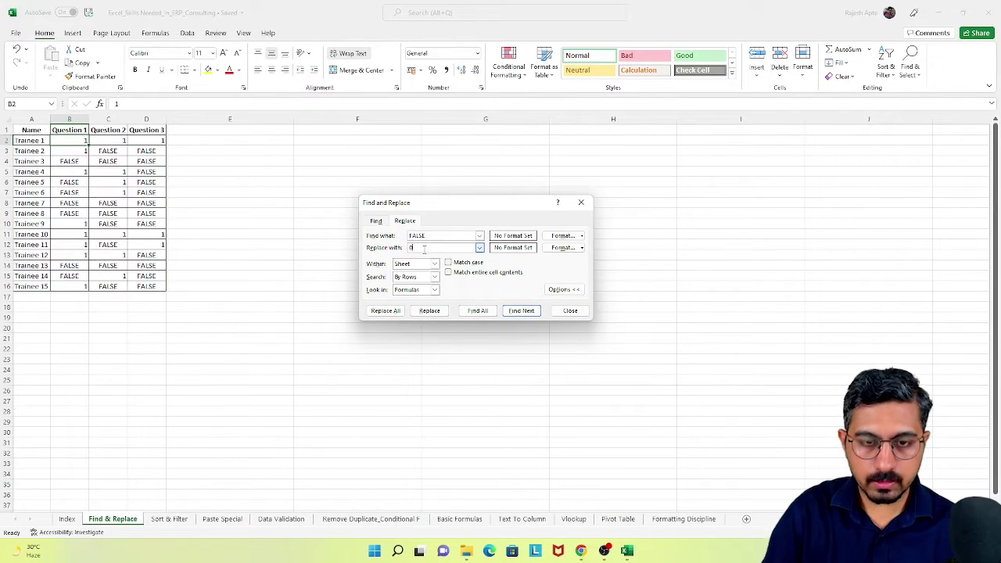
{"action": "left_click", "coordinate": [391, 312]}
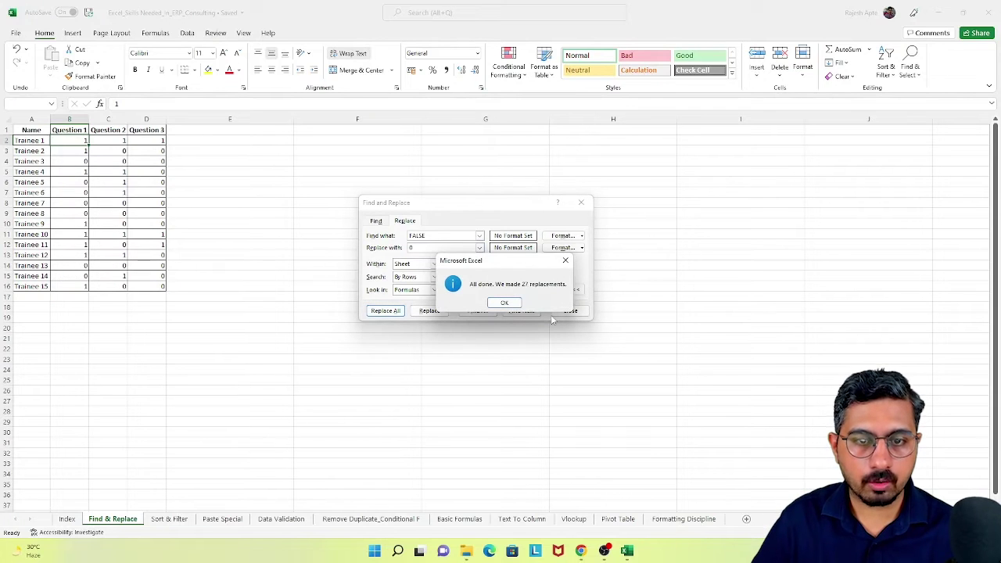
{"action": "left_click", "coordinate": [504, 302]}
{"action": "left_click", "coordinate": [571, 310]}
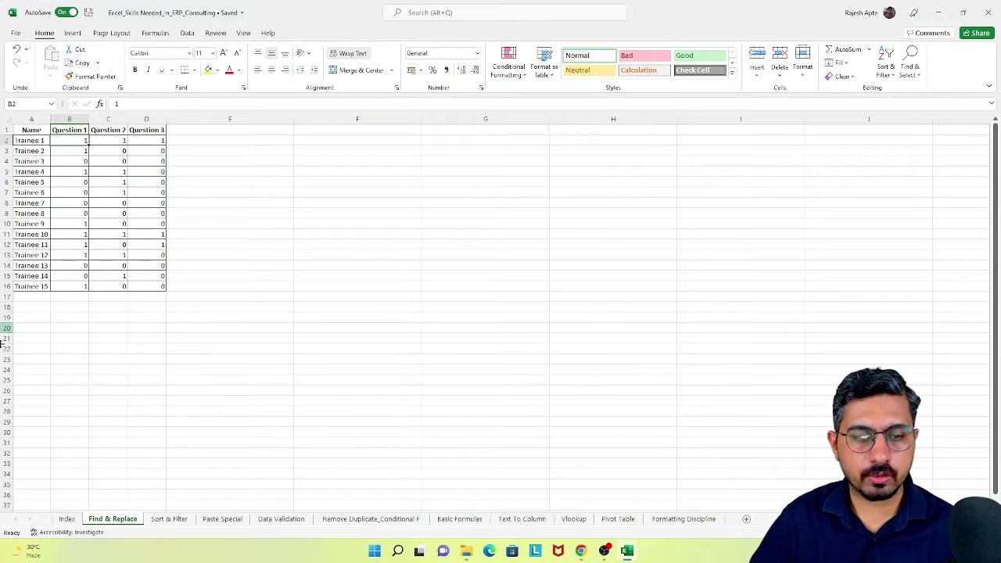
Step: Go via the Index sheet to the Sort & Filter sheet and select the trainee table A1:E16
{"action": "left_click", "coordinate": [66, 520]}
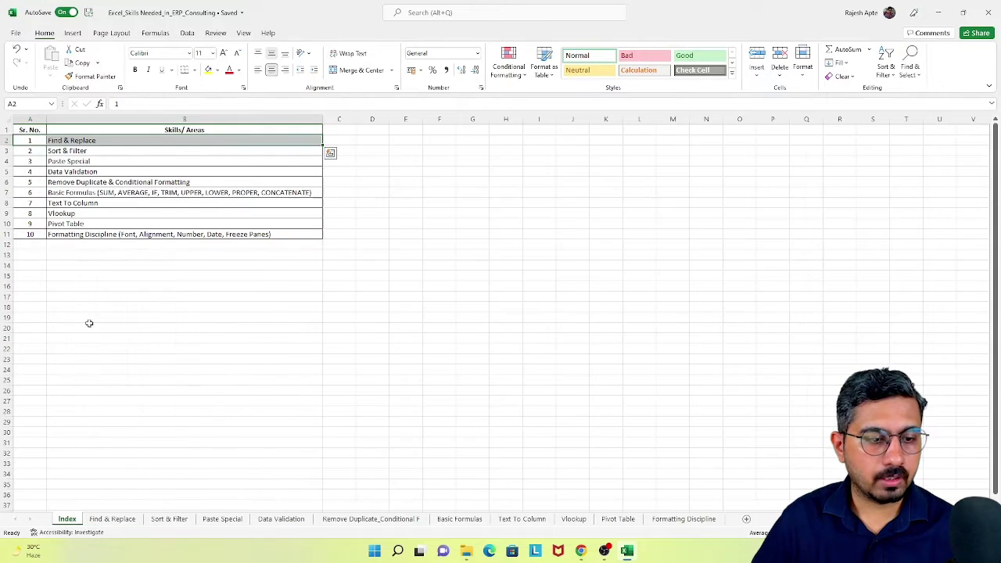
{"action": "left_click", "coordinate": [40, 149]}
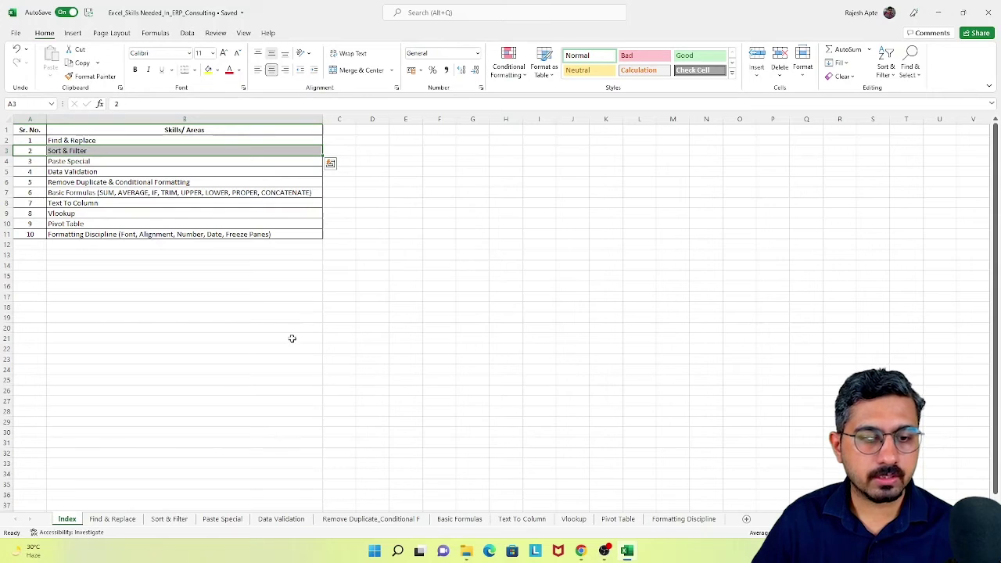
{"action": "left_click", "coordinate": [166, 519]}
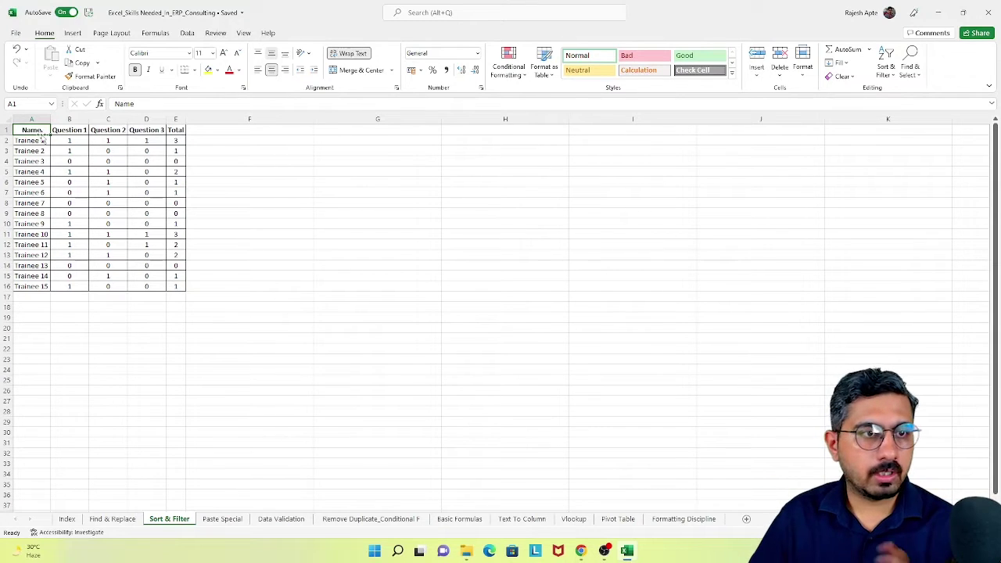
{"action": "left_click_drag", "start_coordinate": [66, 140], "coordinate": [175, 285]}
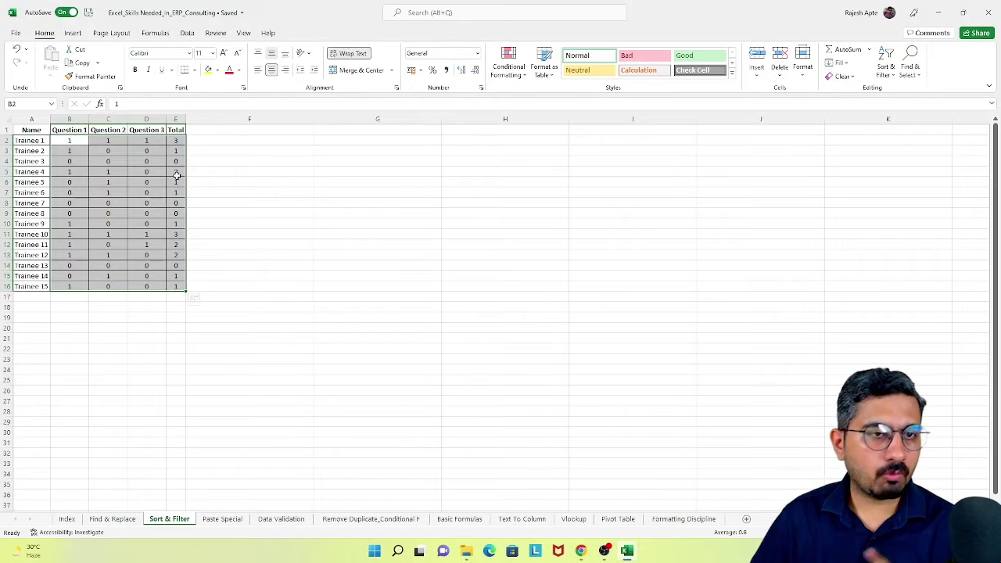
{"action": "left_click", "coordinate": [181, 118]}
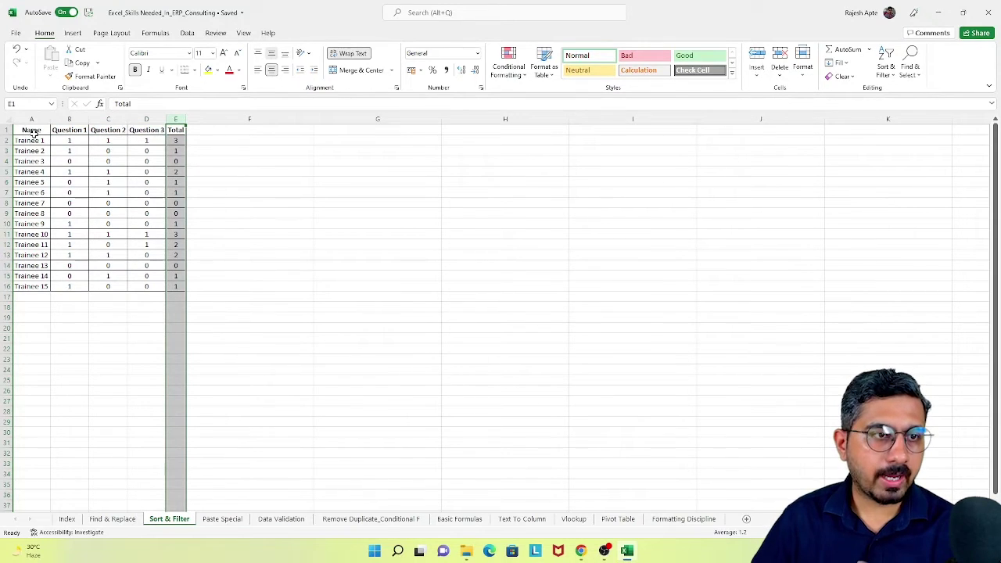
{"action": "left_click_drag", "start_coordinate": [34, 133], "coordinate": [176, 288]}
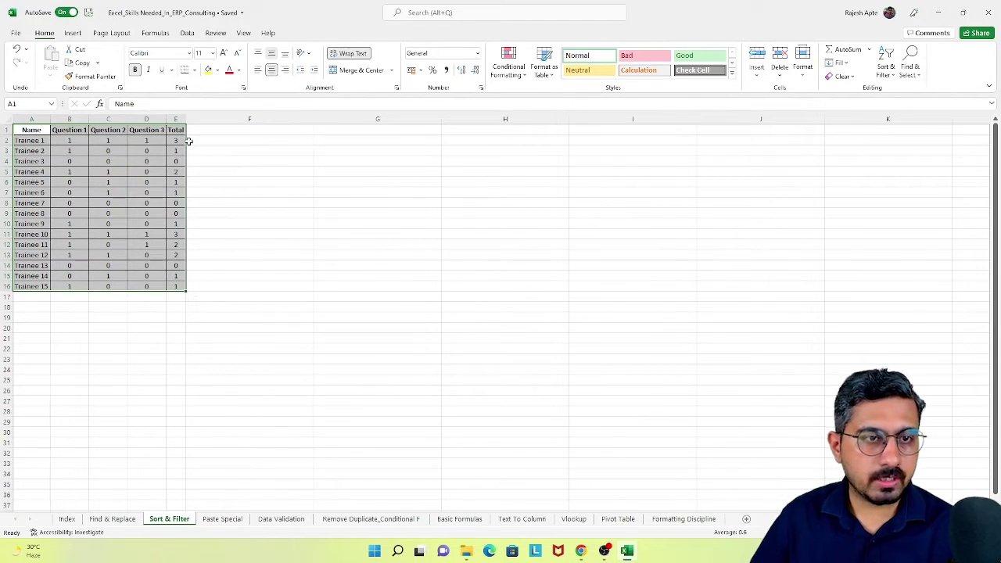
{"action": "left_click_drag", "start_coordinate": [176, 141], "coordinate": [175, 281]}
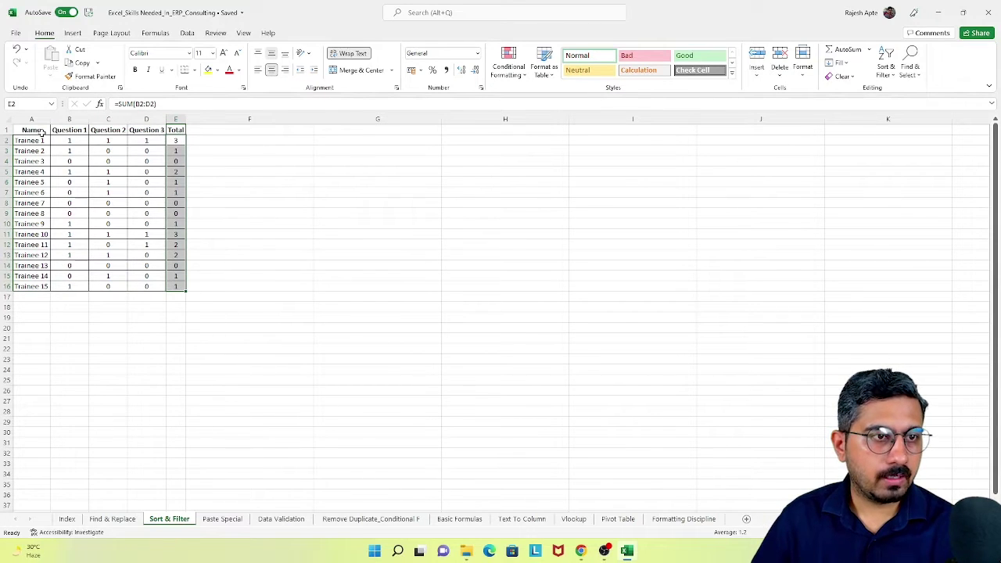
{"action": "left_click_drag", "start_coordinate": [41, 131], "coordinate": [176, 286]}
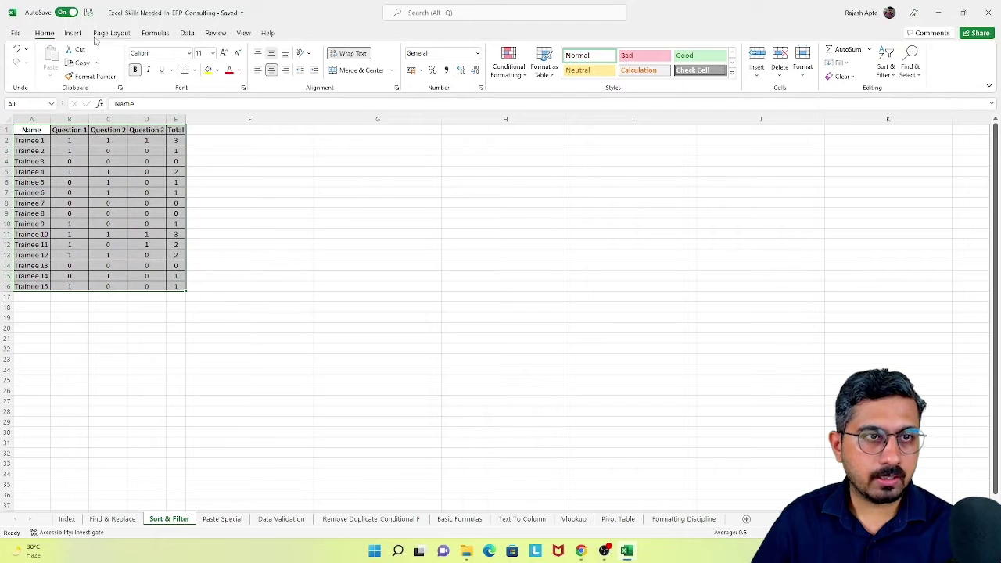
Step: In the Sort dialog, keep headers on and sort by Total, Largest to Smallest
{"action": "left_click", "coordinate": [195, 35]}
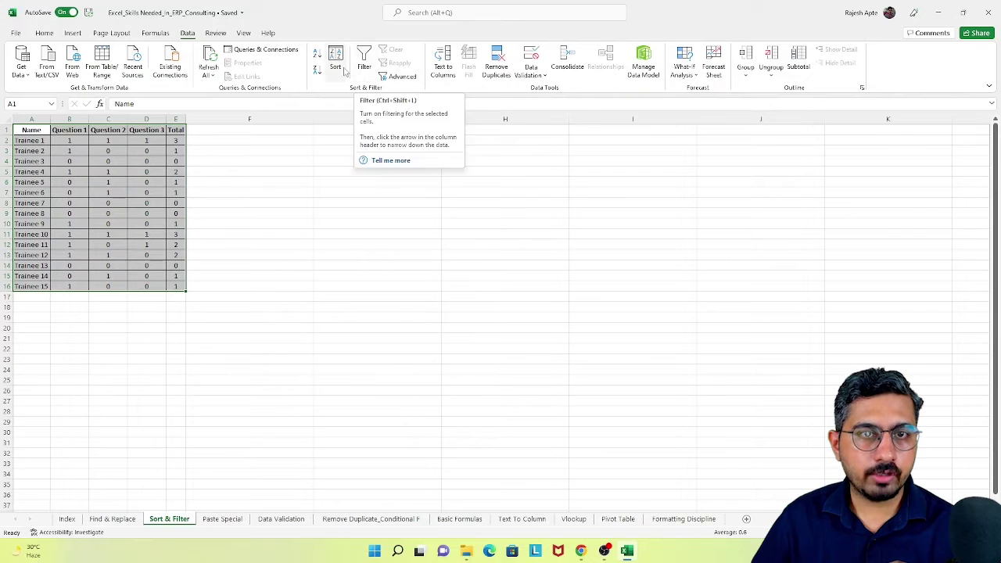
{"action": "left_click", "coordinate": [342, 69]}
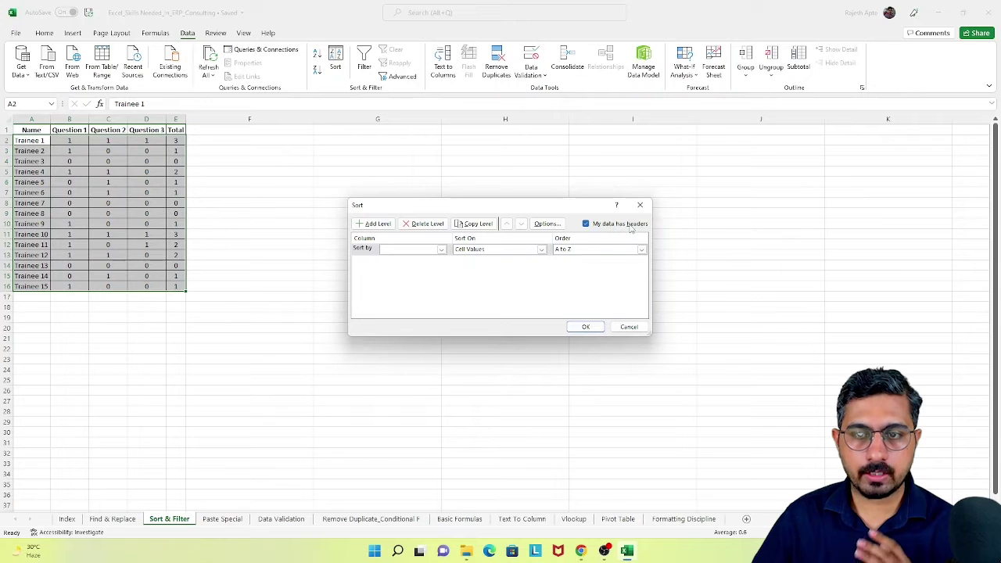
{"action": "left_click", "coordinate": [630, 226]}
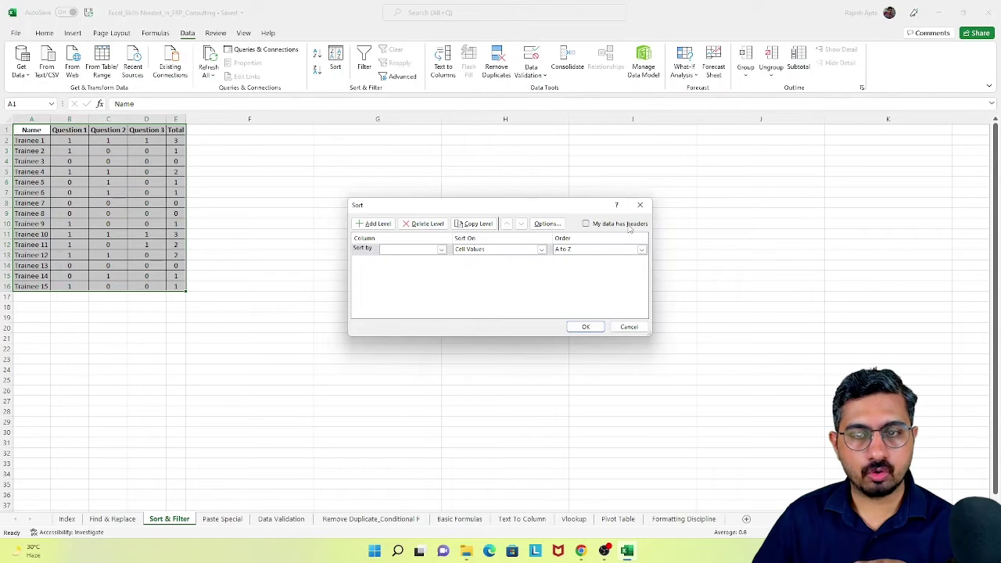
{"action": "left_click", "coordinate": [626, 226]}
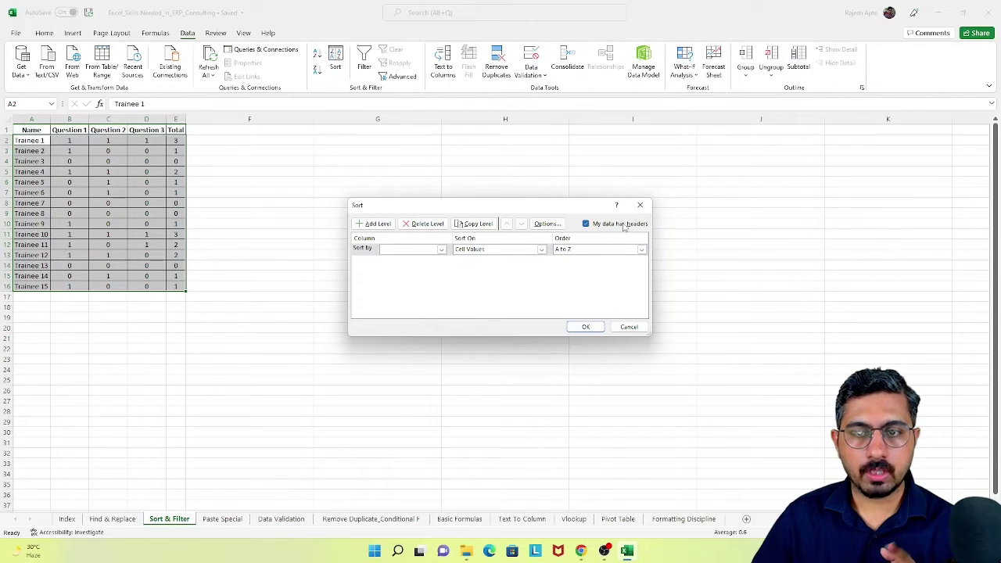
{"action": "left_click", "coordinate": [419, 249]}
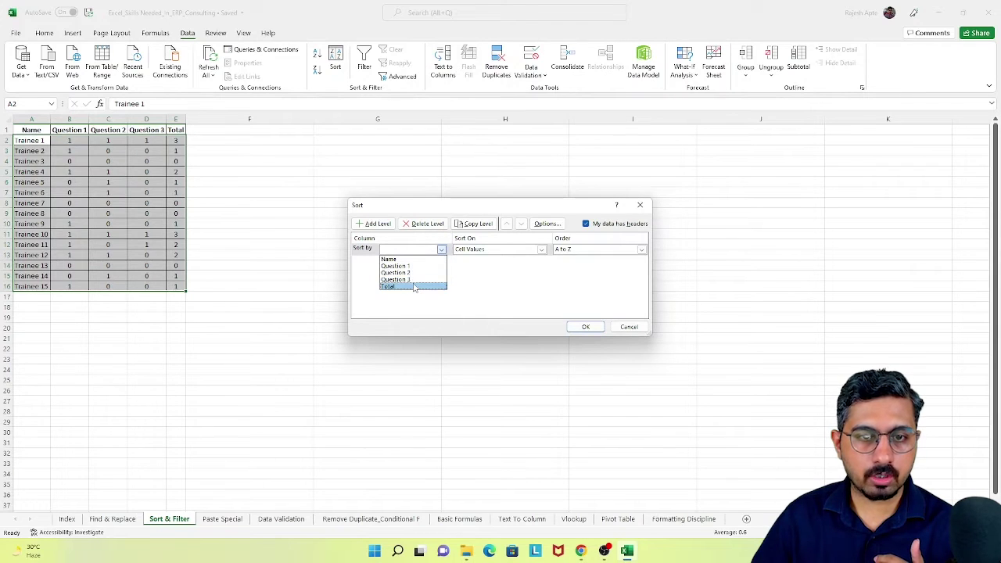
{"action": "left_click", "coordinate": [412, 286]}
{"action": "left_click", "coordinate": [581, 250]}
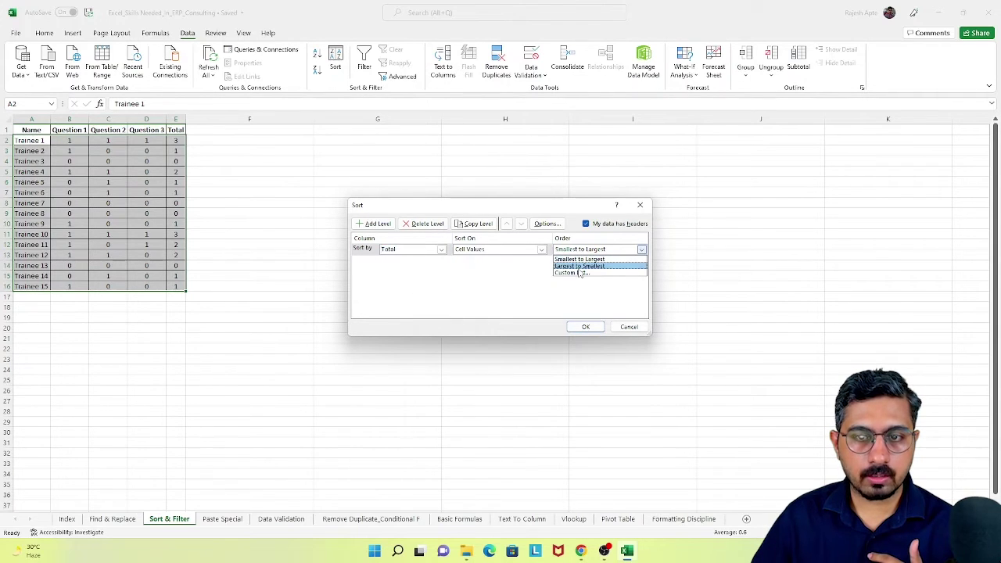
{"action": "left_click", "coordinate": [578, 266]}
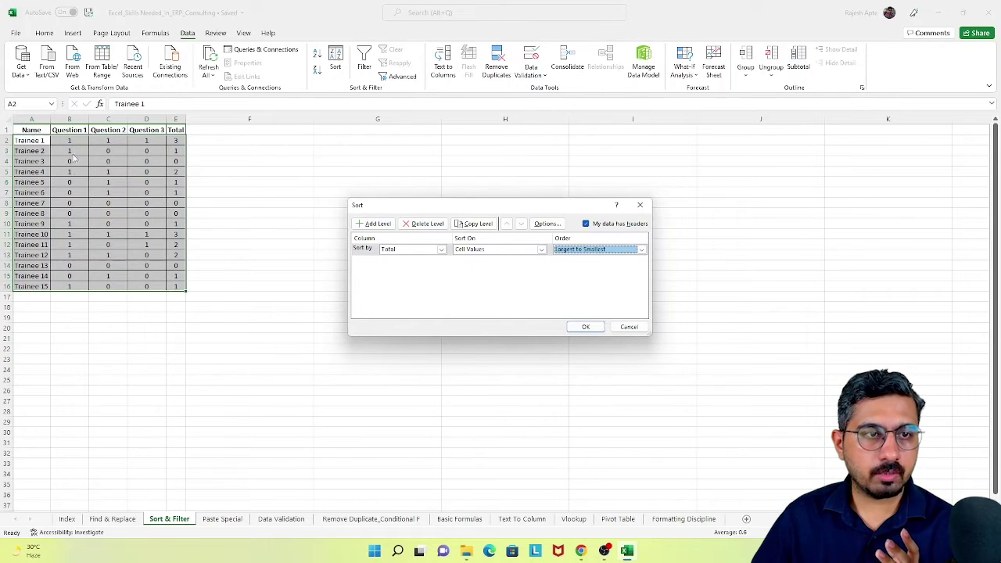
Step: Add a second level sorting Question 1 Largest to Smallest and apply the sort
{"action": "left_click", "coordinate": [377, 224]}
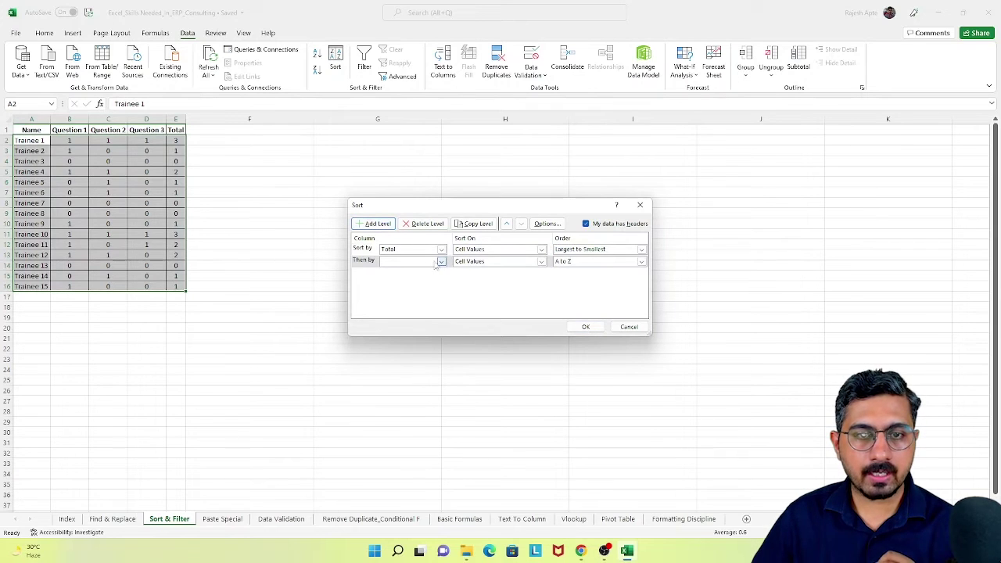
{"action": "left_click", "coordinate": [419, 264]}
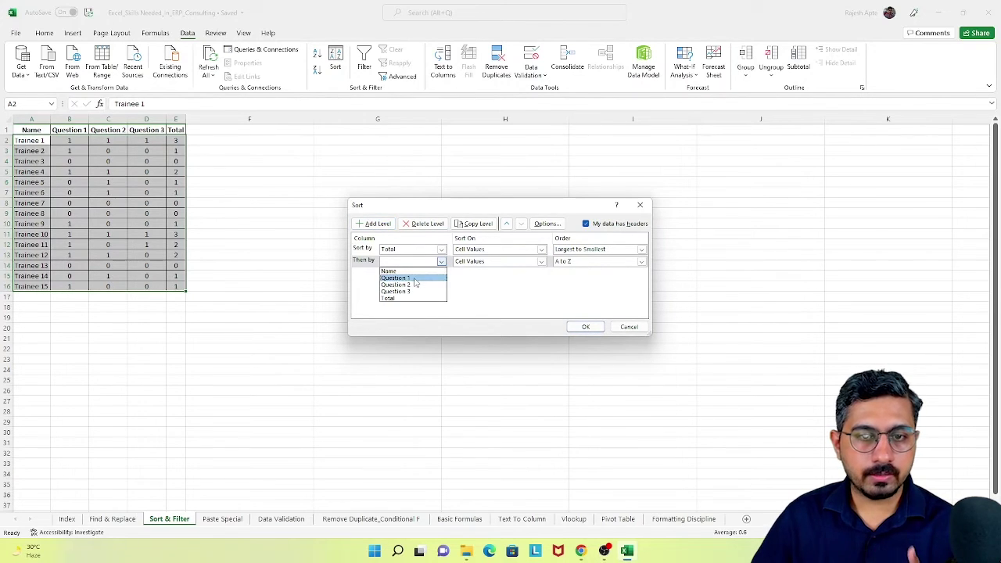
{"action": "left_click", "coordinate": [415, 279]}
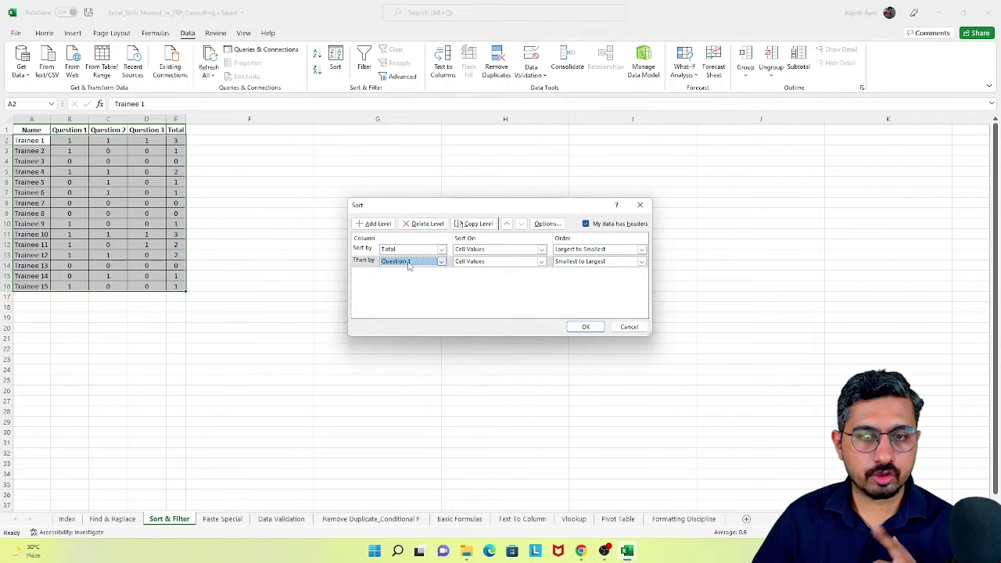
{"action": "left_click", "coordinate": [639, 261]}
{"action": "left_click", "coordinate": [613, 278]}
{"action": "left_click", "coordinate": [579, 327]}
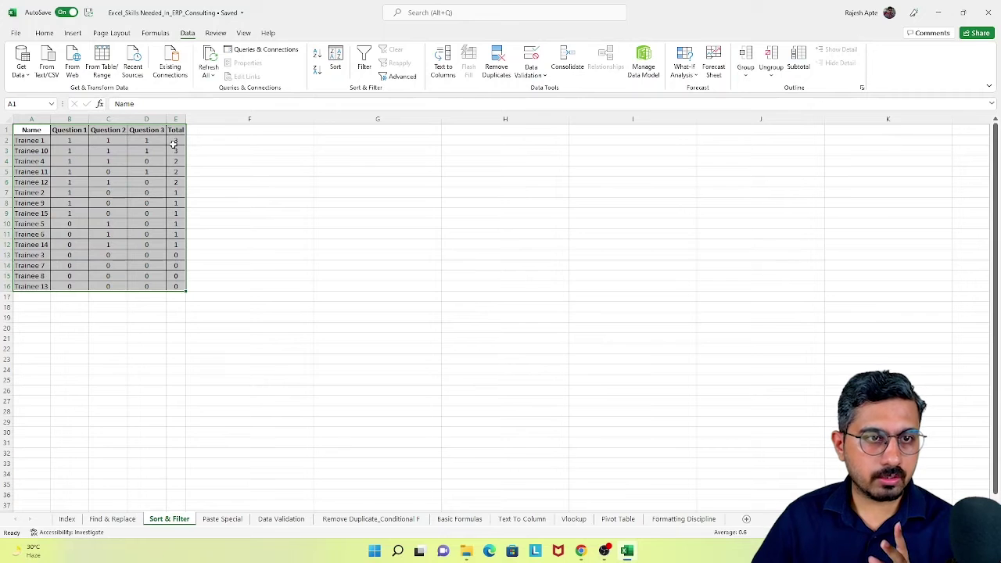
{"action": "left_click", "coordinate": [249, 150]}
{"action": "left_click", "coordinate": [181, 141]}
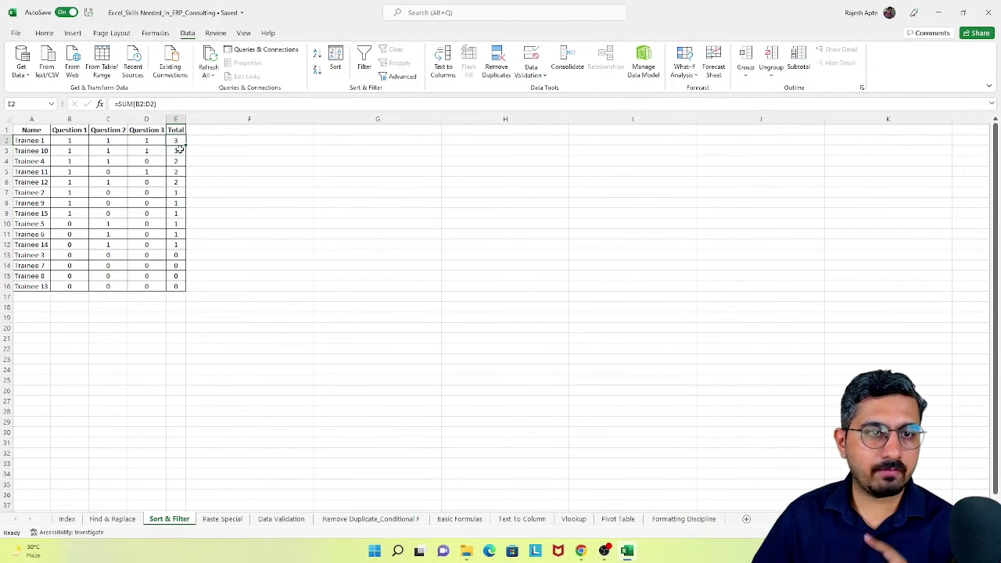
{"action": "left_click_drag", "start_coordinate": [177, 192], "coordinate": [72, 243]}
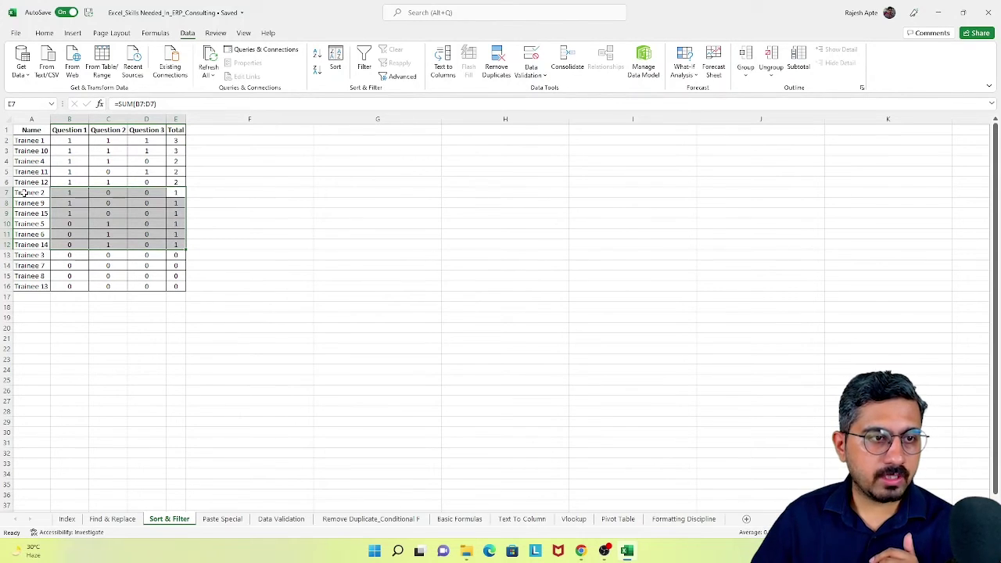
{"action": "left_click_drag", "start_coordinate": [23, 193], "coordinate": [180, 246]}
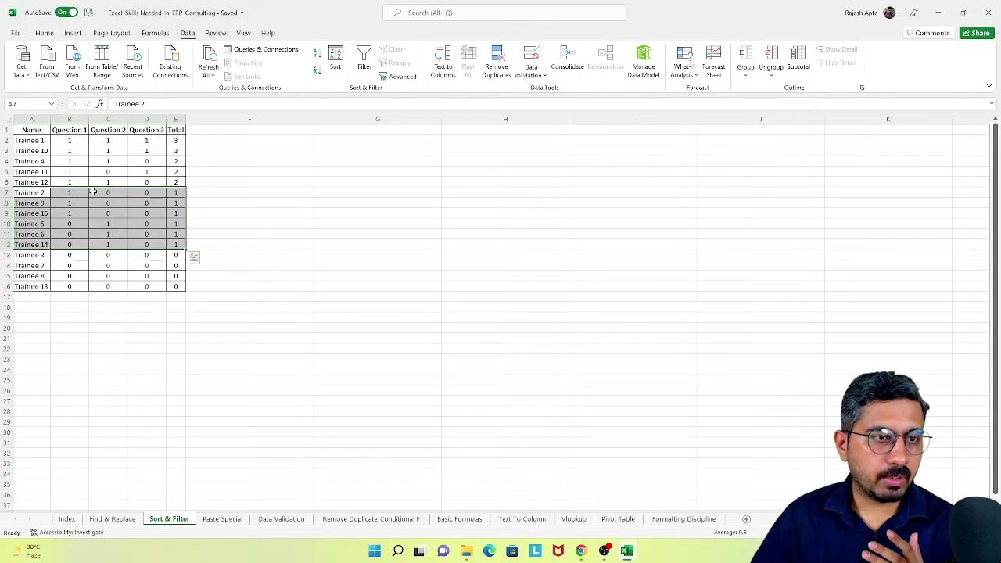
{"action": "left_click_drag", "start_coordinate": [38, 192], "coordinate": [84, 212]}
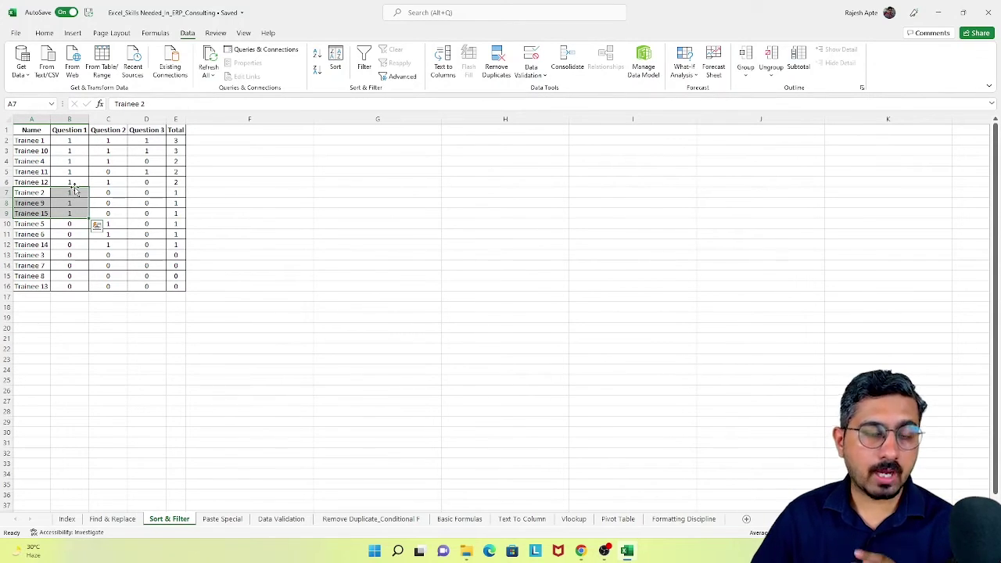
{"action": "key", "text": "ctrl+Home"}
{"action": "key", "text": "ctrl+a"}
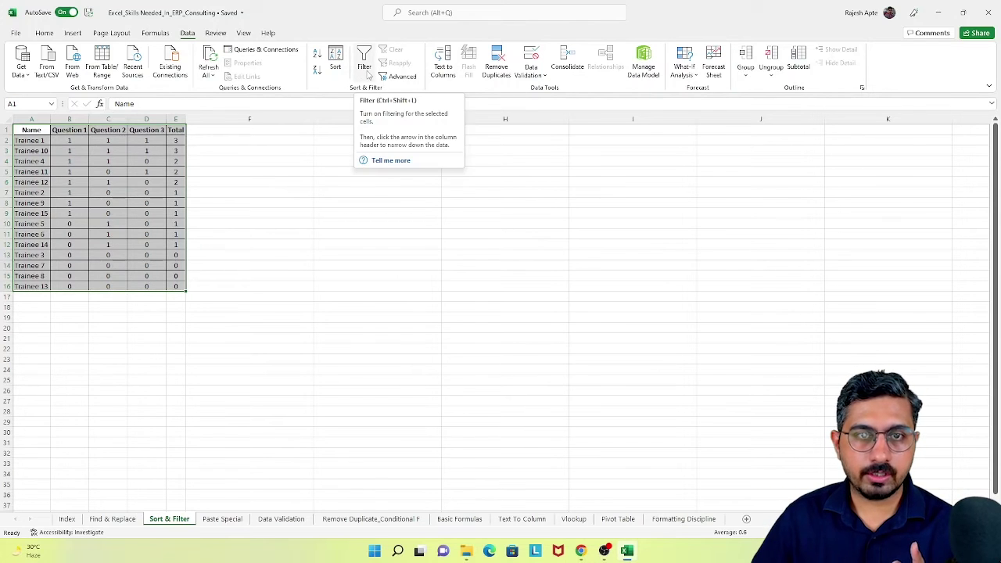
{"action": "left_click", "coordinate": [365, 69]}
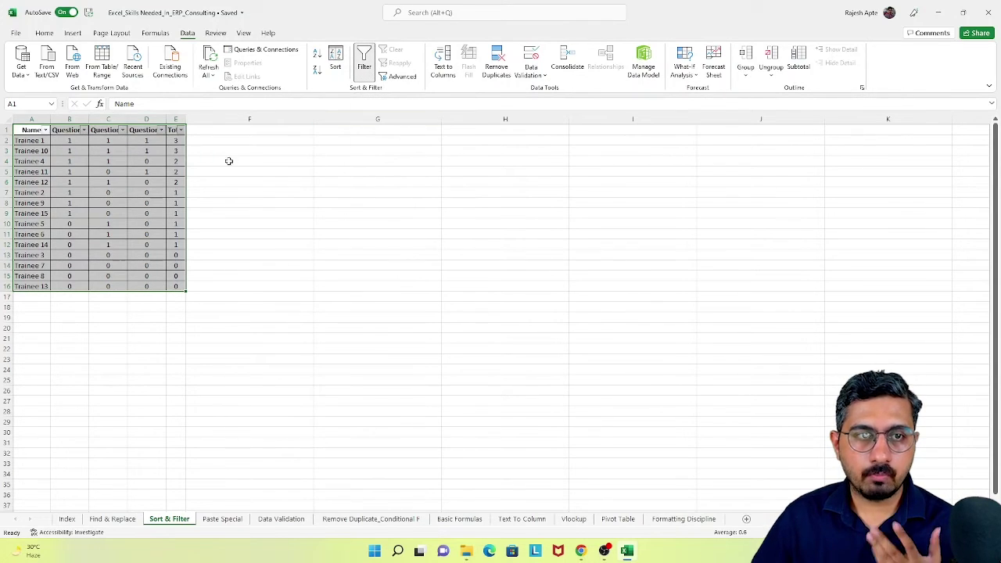
{"action": "left_click", "coordinate": [6, 119]}
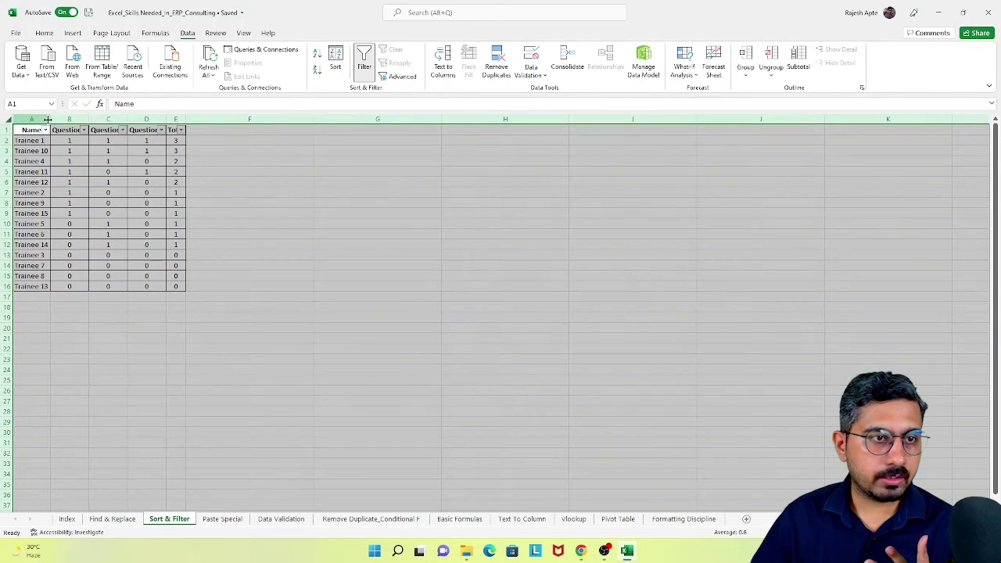
{"action": "double_click", "coordinate": [50, 118]}
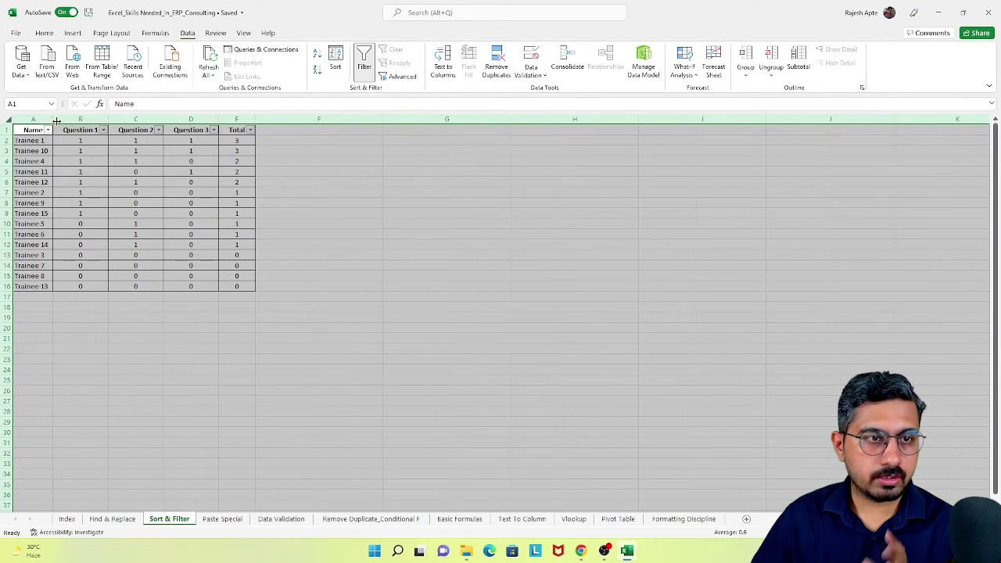
{"action": "left_click", "coordinate": [190, 141]}
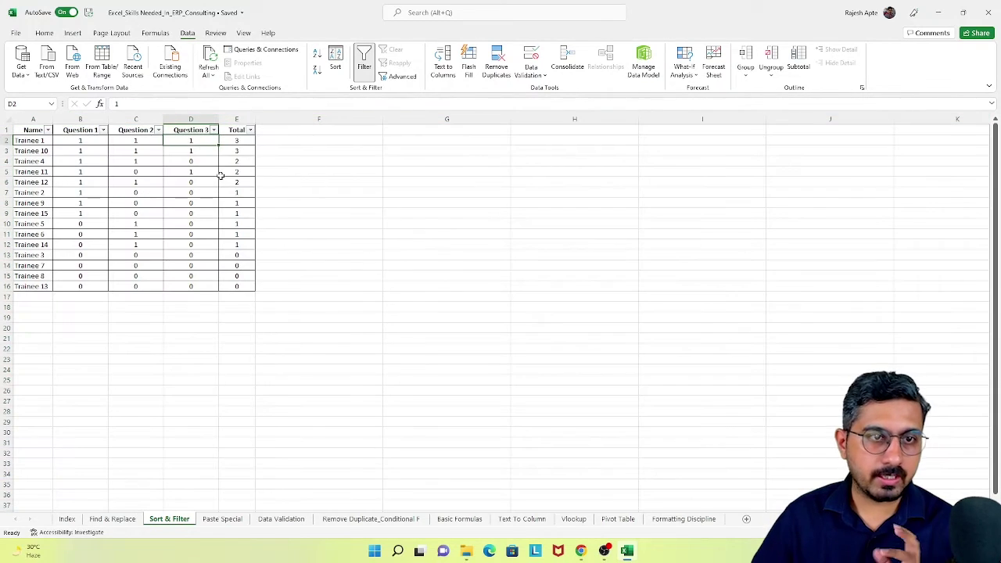
{"action": "left_click", "coordinate": [192, 131]}
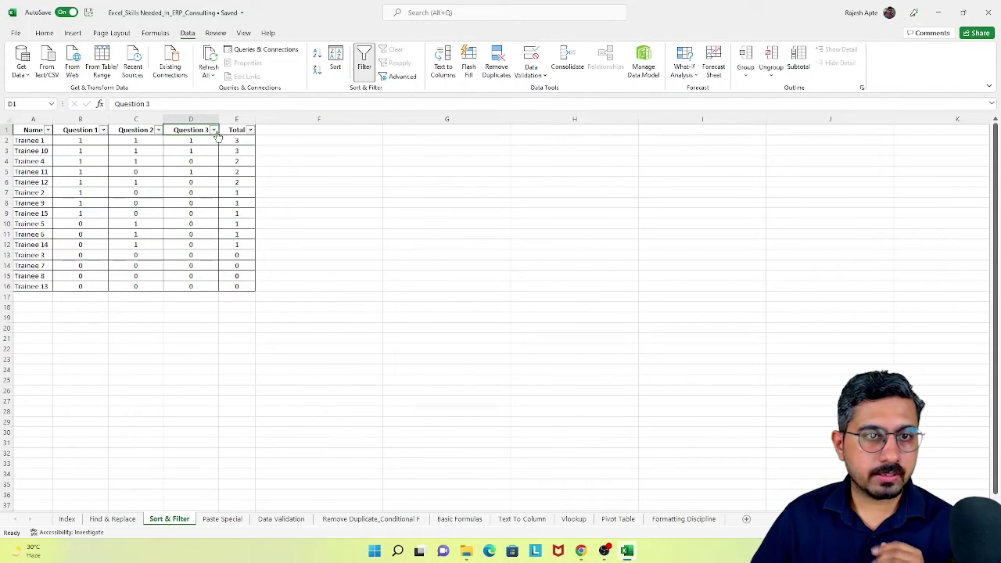
{"action": "left_click", "coordinate": [214, 130]}
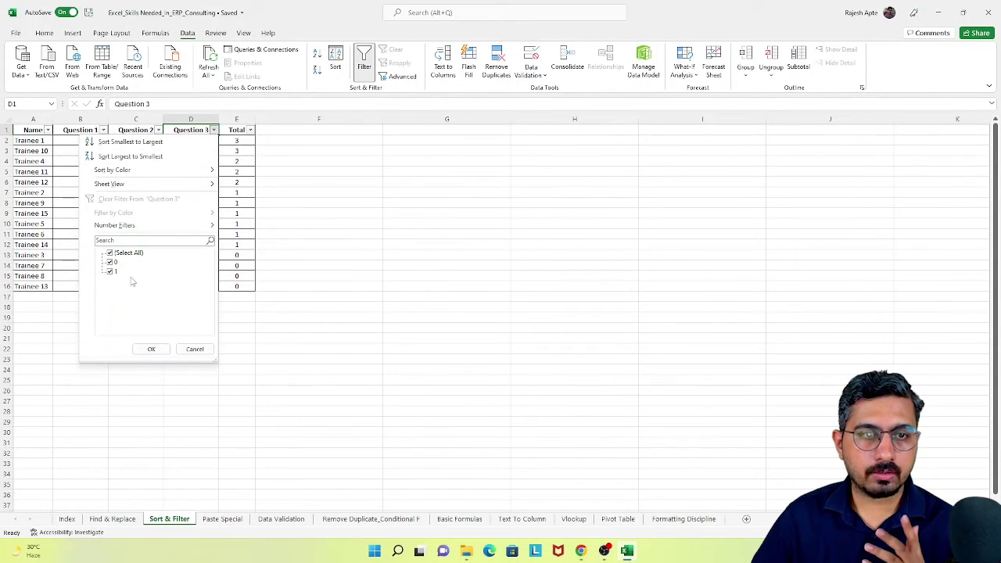
{"action": "left_click", "coordinate": [237, 178]}
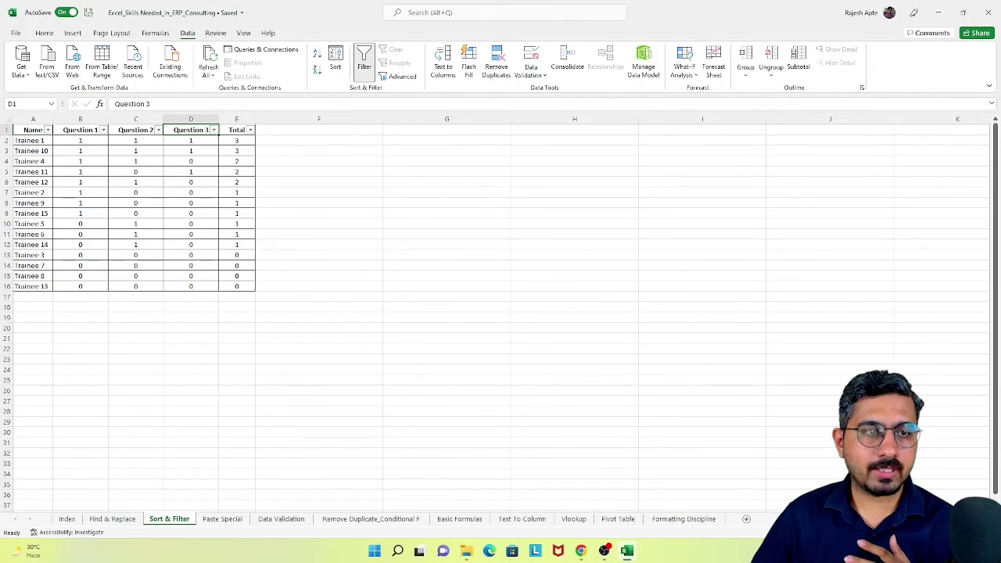
{"action": "left_click", "coordinate": [232, 130]}
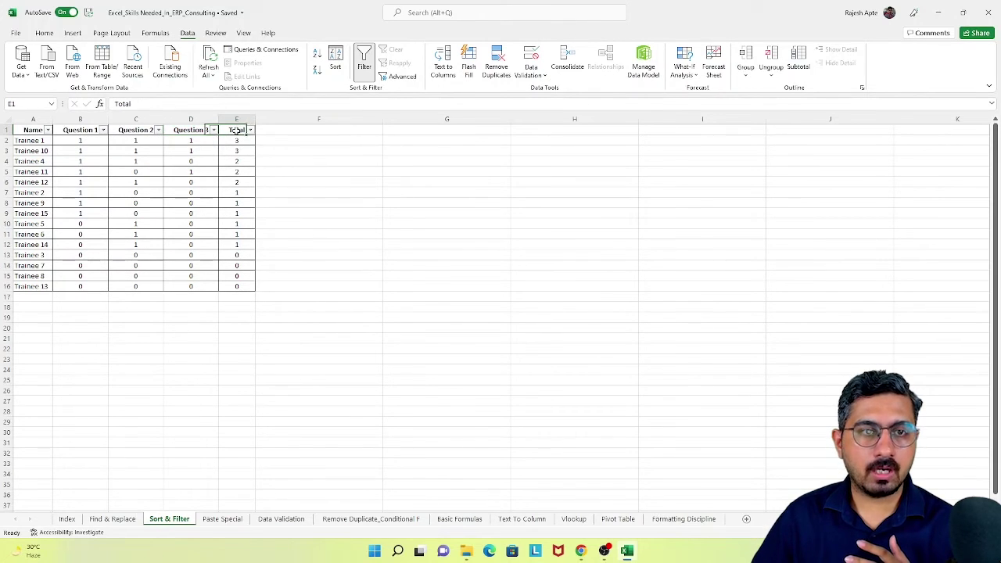
{"action": "left_click", "coordinate": [250, 129]}
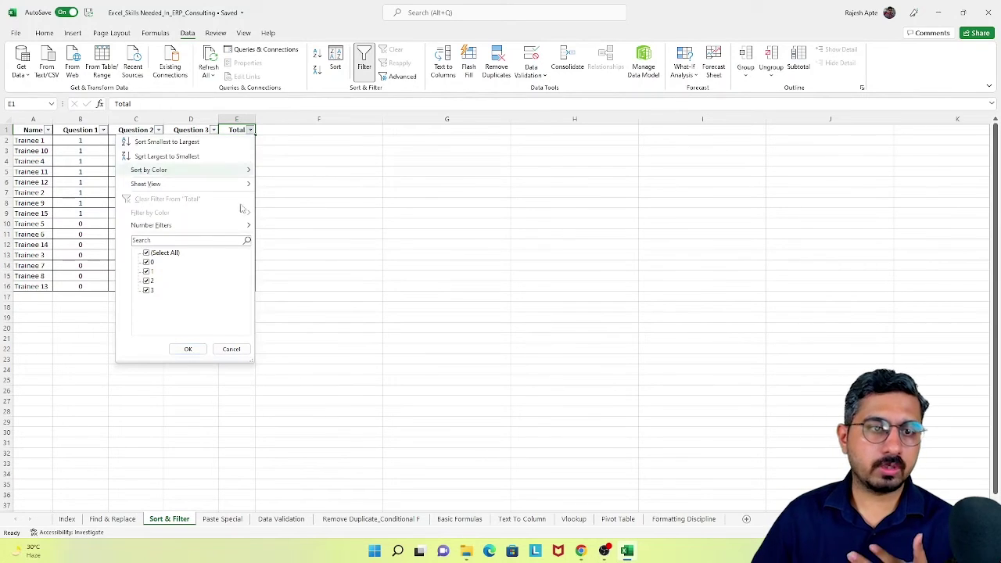
{"action": "left_click", "coordinate": [251, 133]}
{"action": "left_click", "coordinate": [250, 131]}
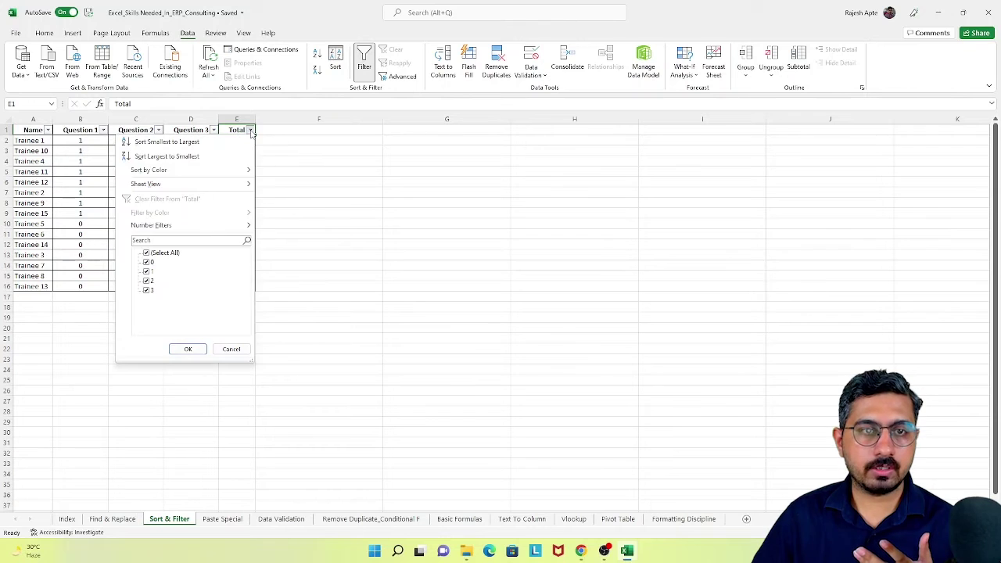
{"action": "left_click", "coordinate": [164, 253]}
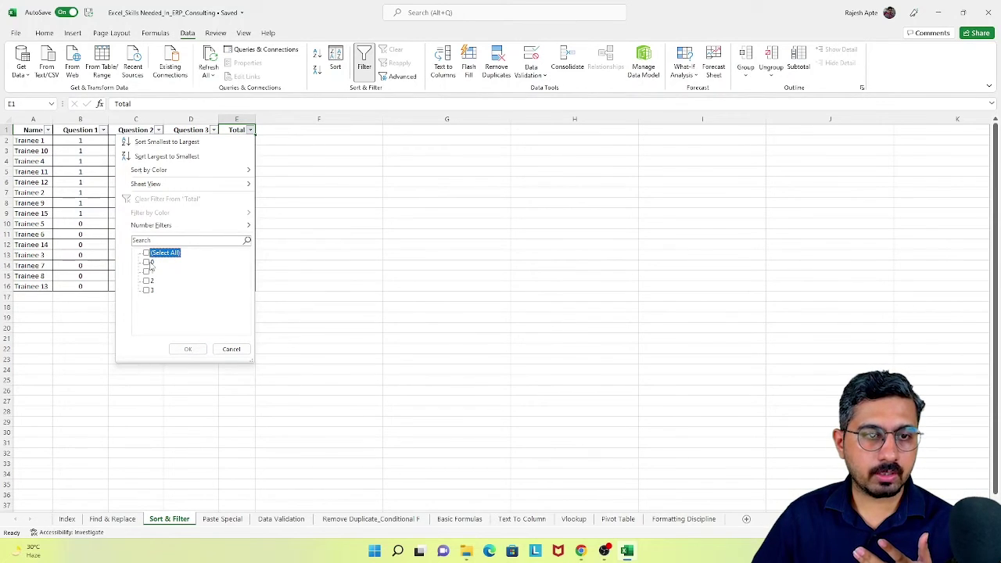
{"action": "left_click", "coordinate": [147, 262]}
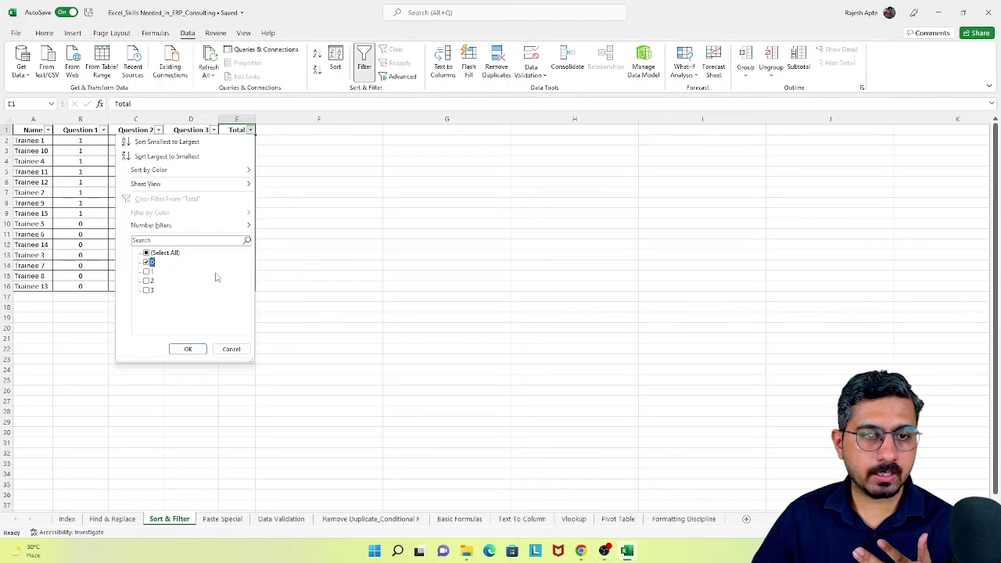
{"action": "left_click", "coordinate": [189, 349]}
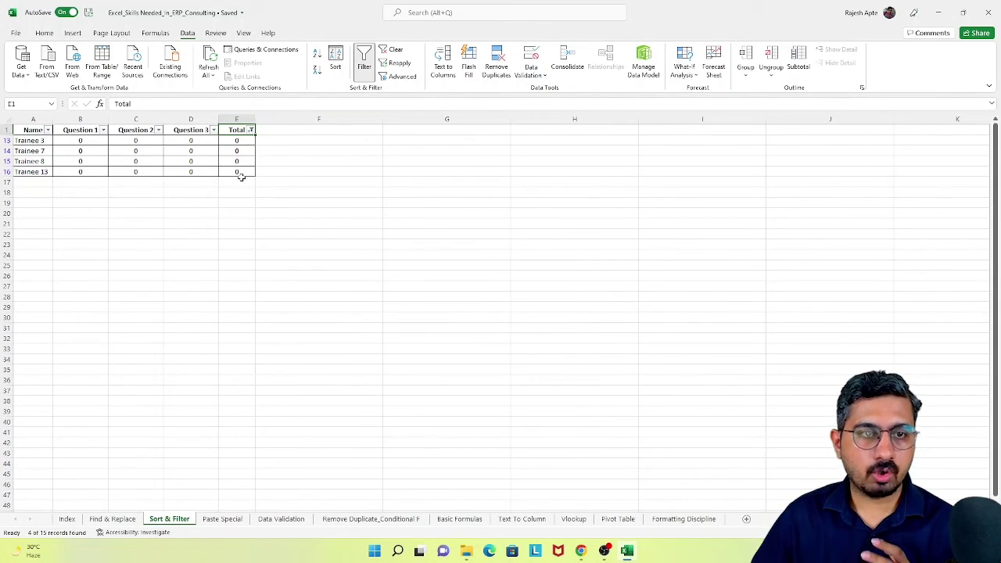
{"action": "left_click", "coordinate": [250, 130]}
{"action": "left_click", "coordinate": [161, 252]}
{"action": "left_click", "coordinate": [199, 350]}
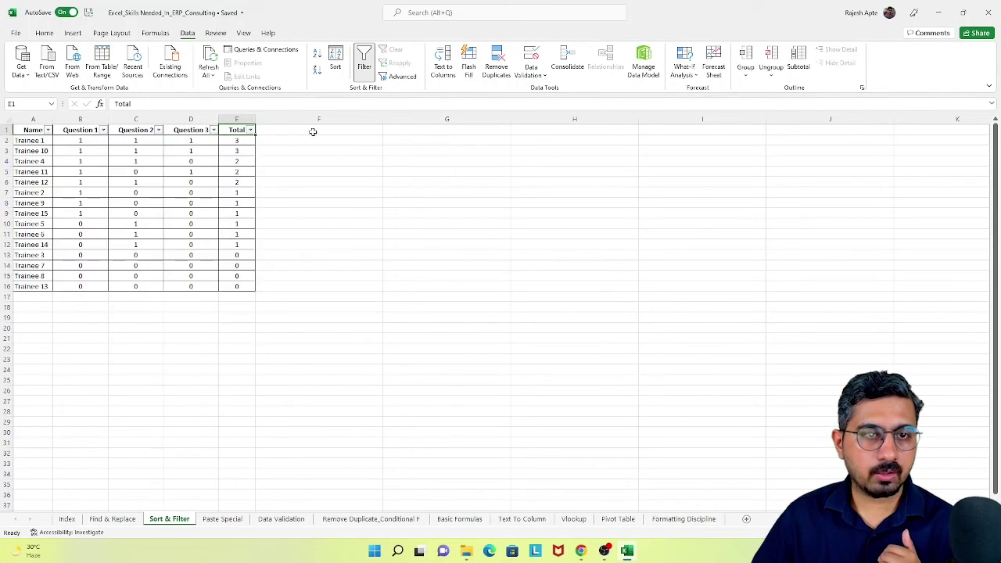
{"action": "left_click", "coordinate": [250, 130]}
{"action": "mouse_move", "coordinate": [234, 229]}
{"action": "left_click", "coordinate": [253, 140]}
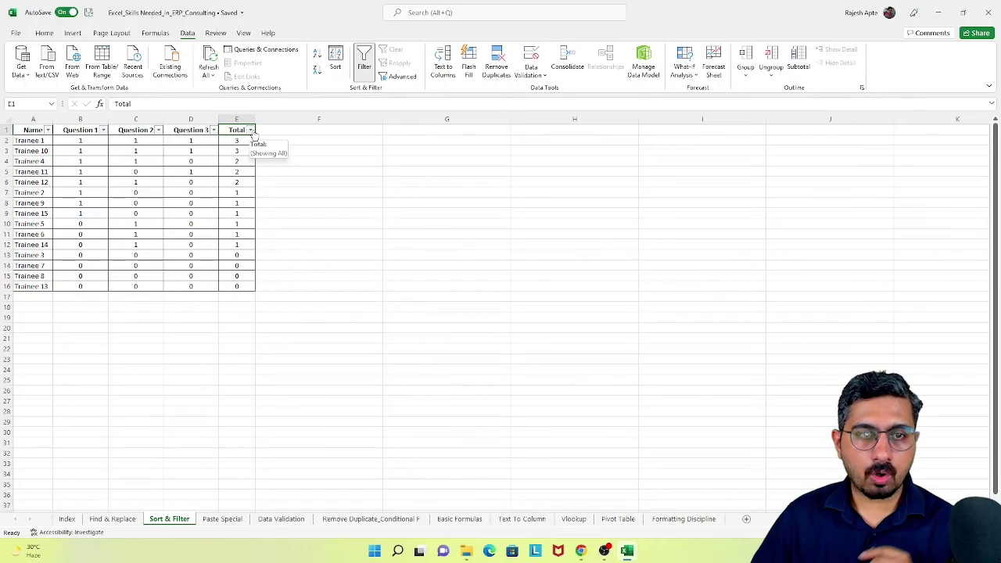
{"action": "key", "text": "ctrl+space"}
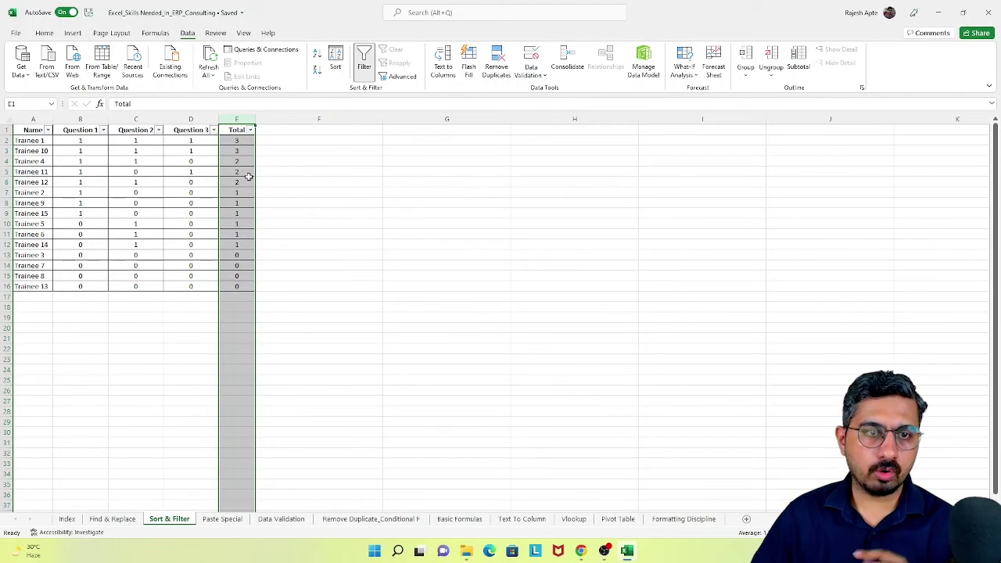
{"action": "left_click", "coordinate": [245, 130]}
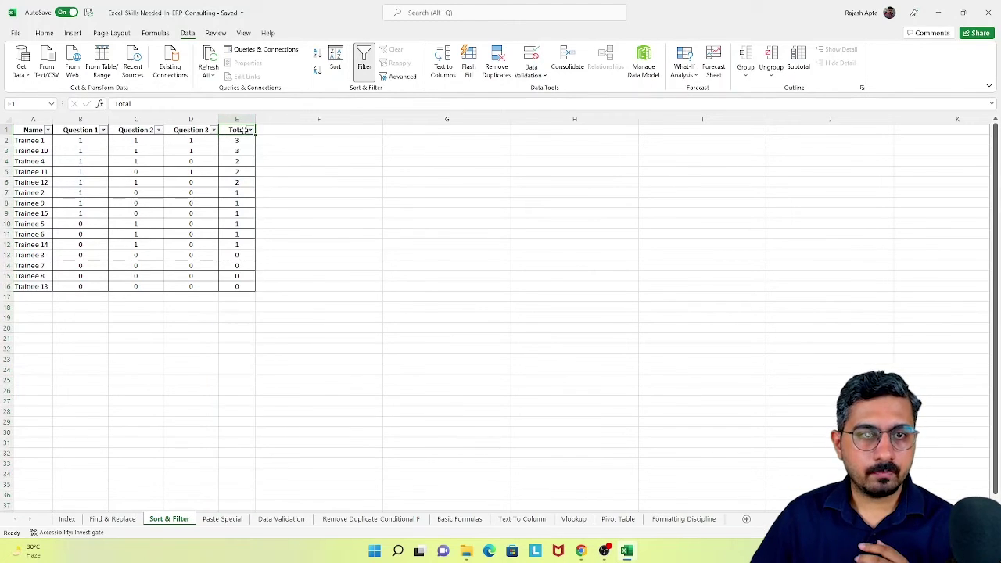
{"action": "left_click_drag", "start_coordinate": [240, 141], "coordinate": [233, 286]}
{"action": "left_click", "coordinate": [250, 130]}
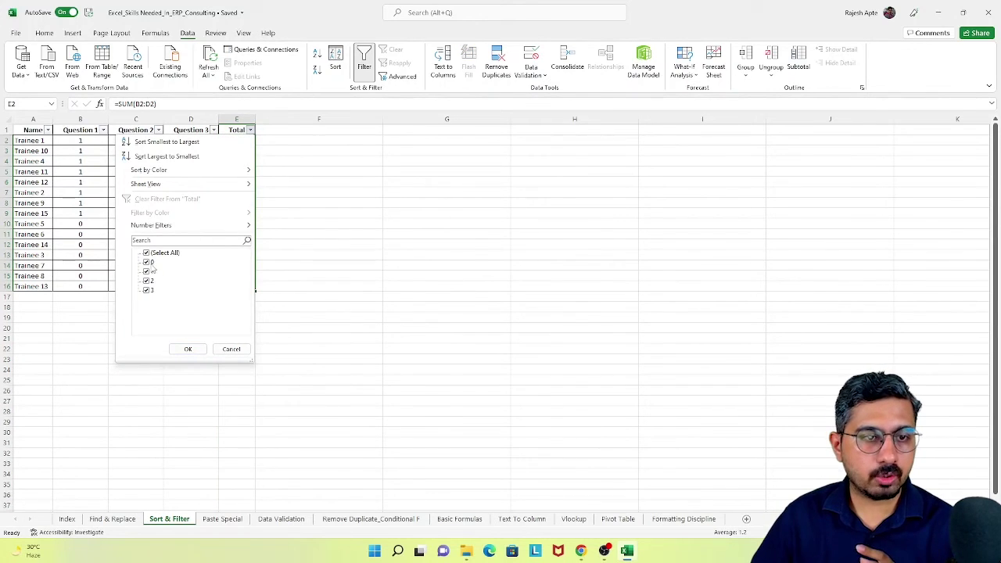
{"action": "left_click", "coordinate": [146, 252]}
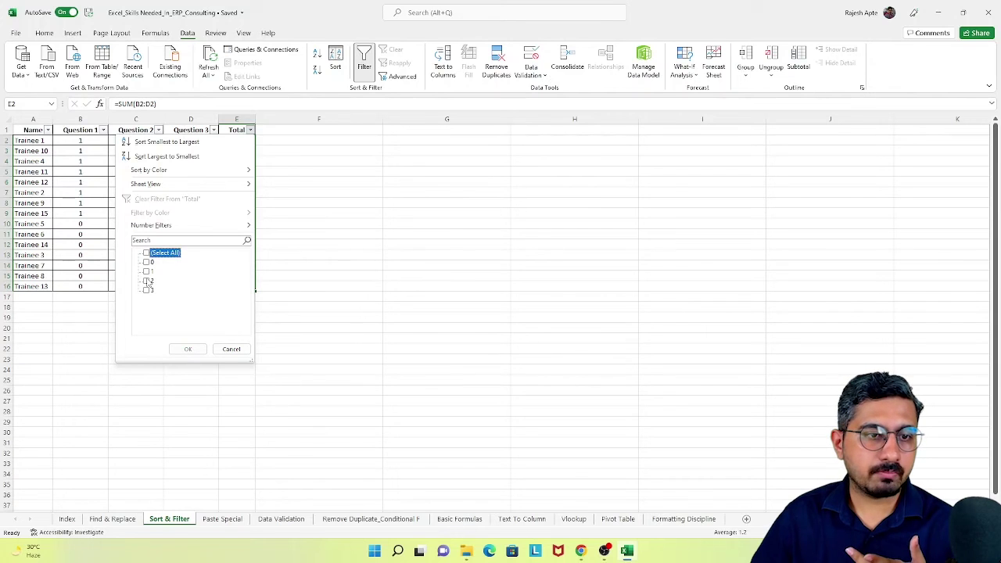
{"action": "left_click", "coordinate": [147, 281]}
{"action": "left_click", "coordinate": [146, 290]}
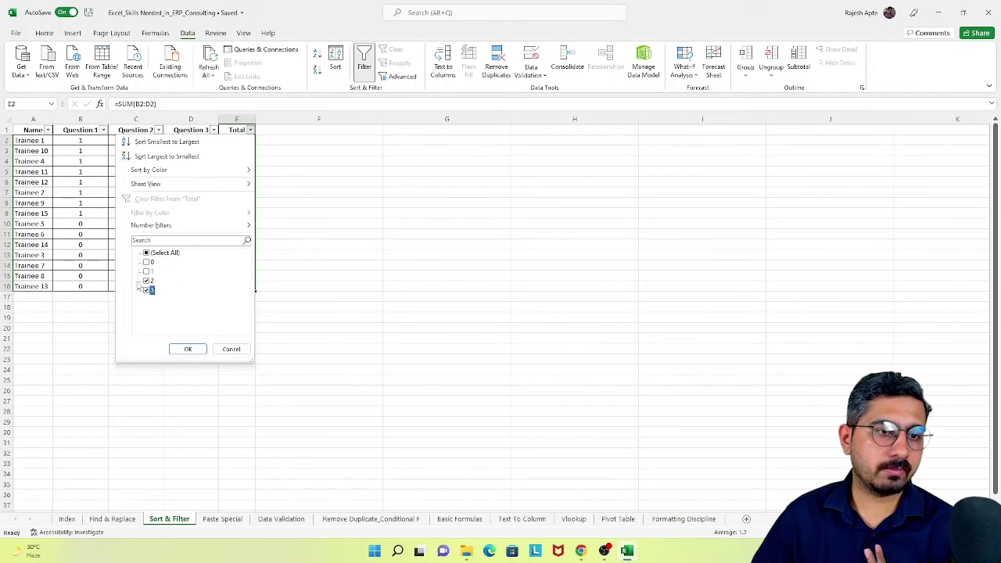
{"action": "left_click", "coordinate": [161, 252]}
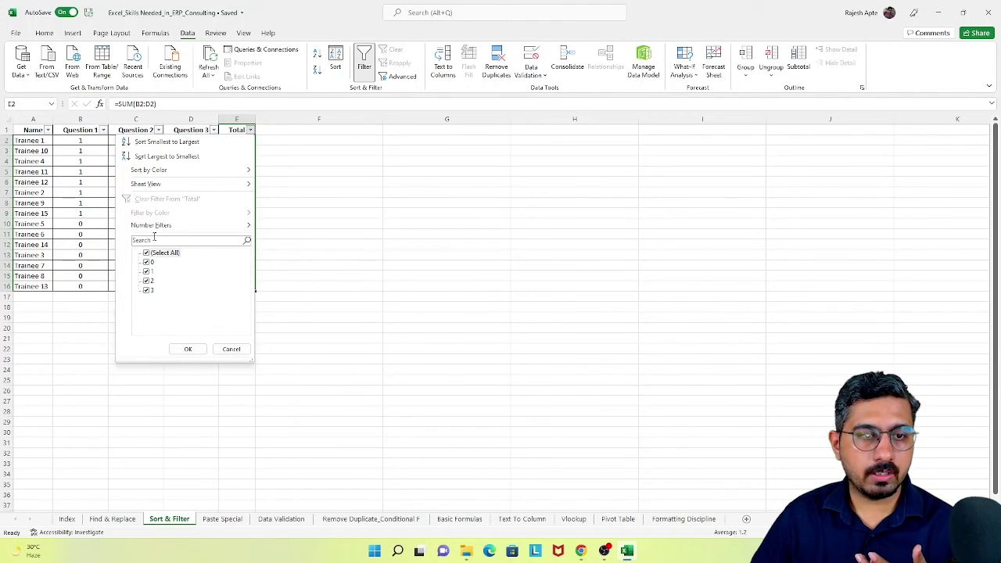
{"action": "mouse_move", "coordinate": [155, 225]}
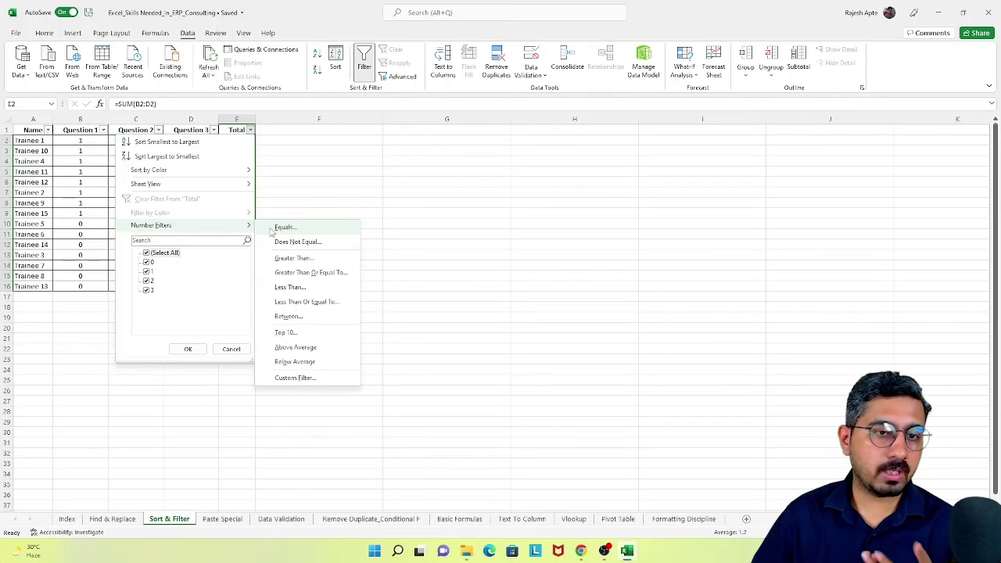
{"action": "left_click", "coordinate": [301, 274]}
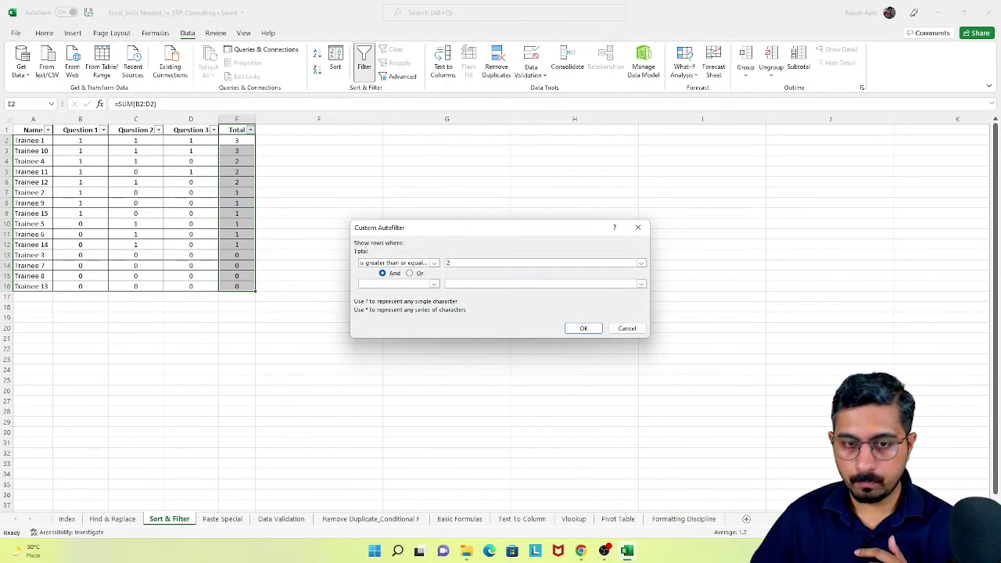
{"action": "type", "text": "2"}
{"action": "left_click", "coordinate": [583, 328]}
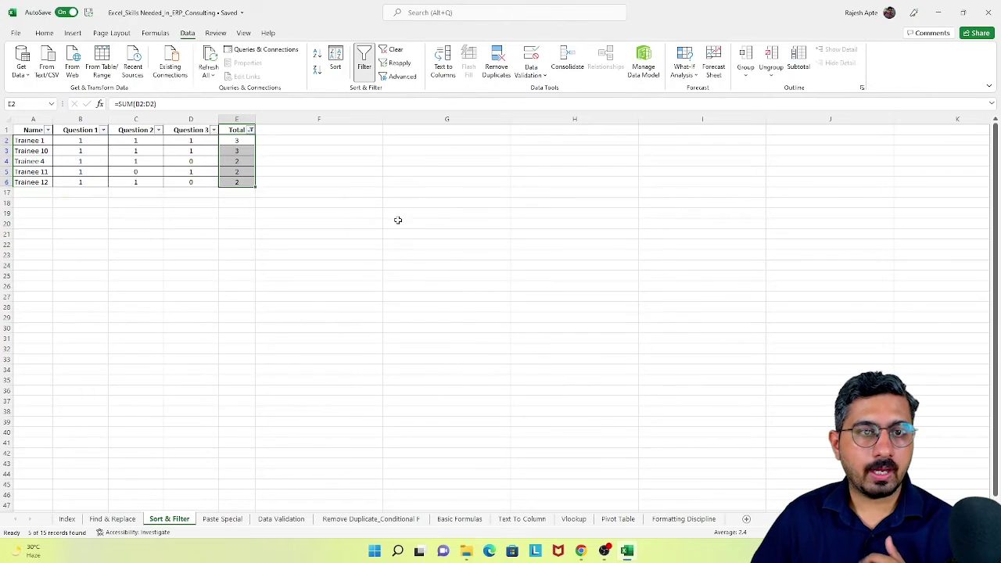
{"action": "left_click", "coordinate": [332, 202]}
{"action": "left_click_drag", "start_coordinate": [247, 141], "coordinate": [245, 183]}
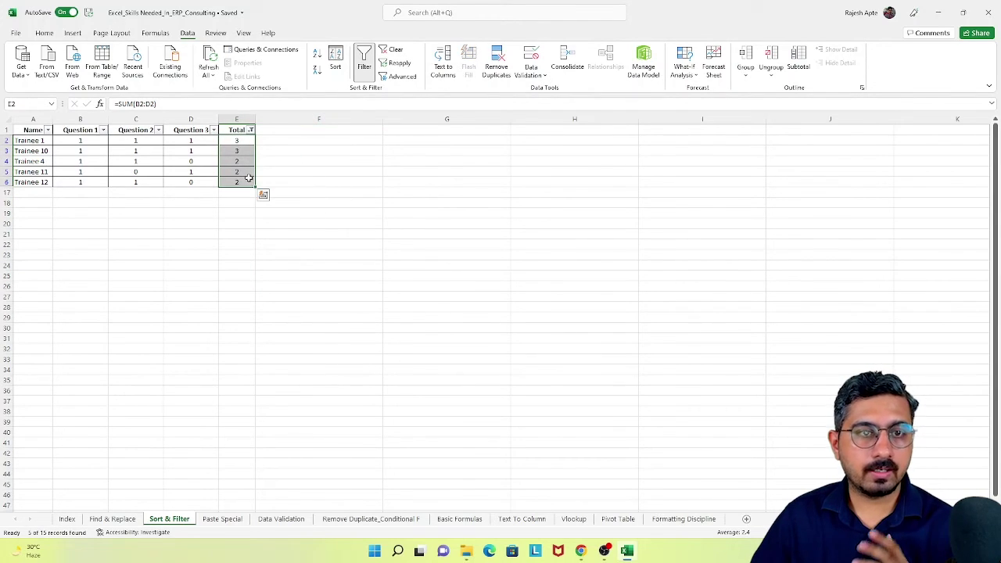
{"action": "left_click", "coordinate": [240, 129]}
{"action": "left_click", "coordinate": [250, 129]}
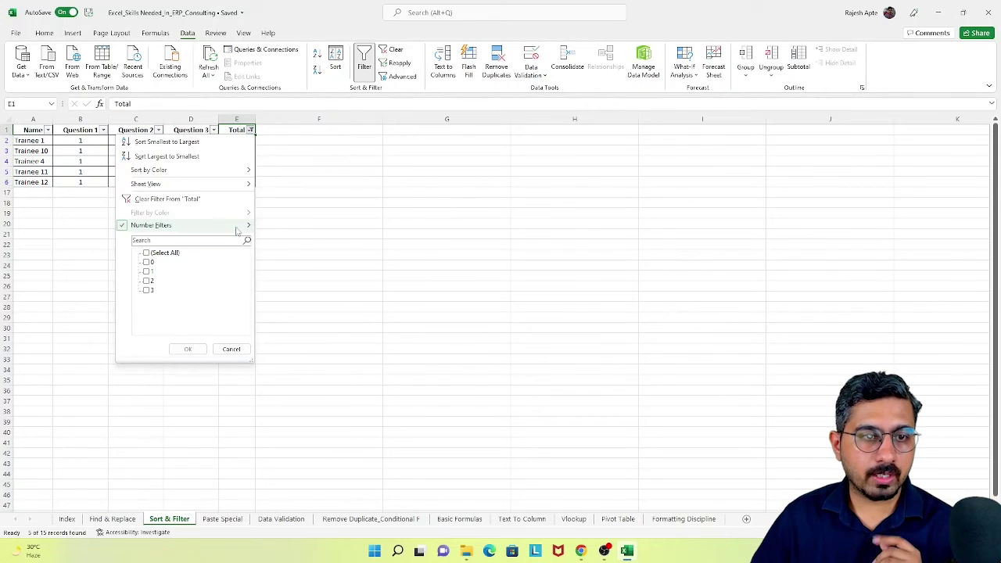
{"action": "mouse_move", "coordinate": [218, 229]}
{"action": "left_click", "coordinate": [163, 253]}
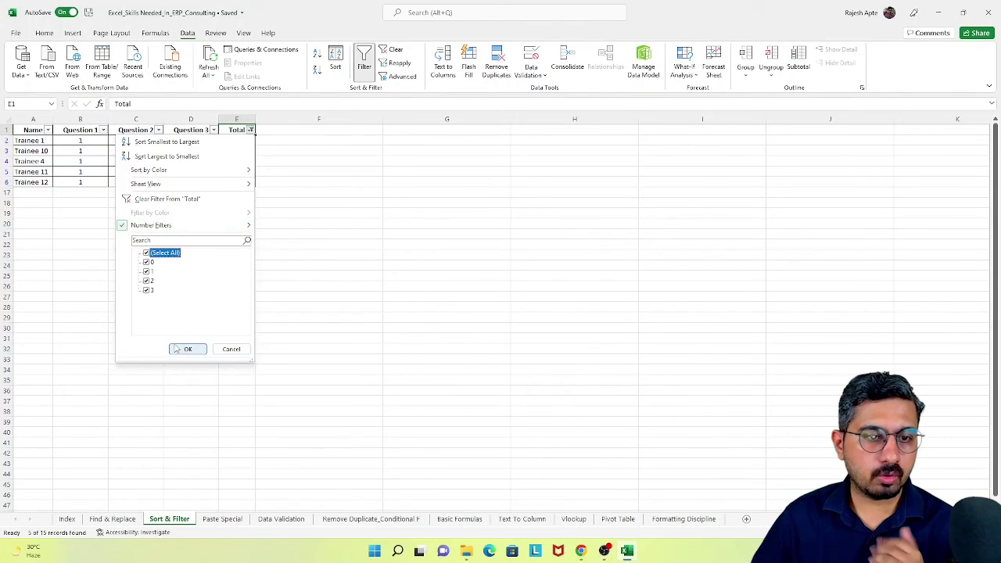
{"action": "left_click", "coordinate": [188, 349]}
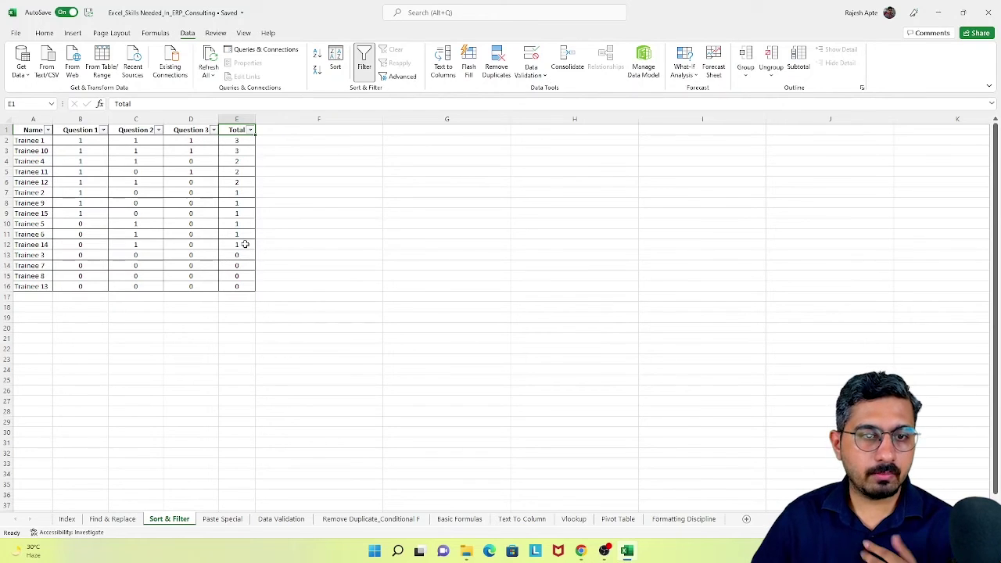
Step: Fill the four zero Totals in E13:E16 red
{"action": "left_click_drag", "start_coordinate": [245, 245], "coordinate": [234, 286]}
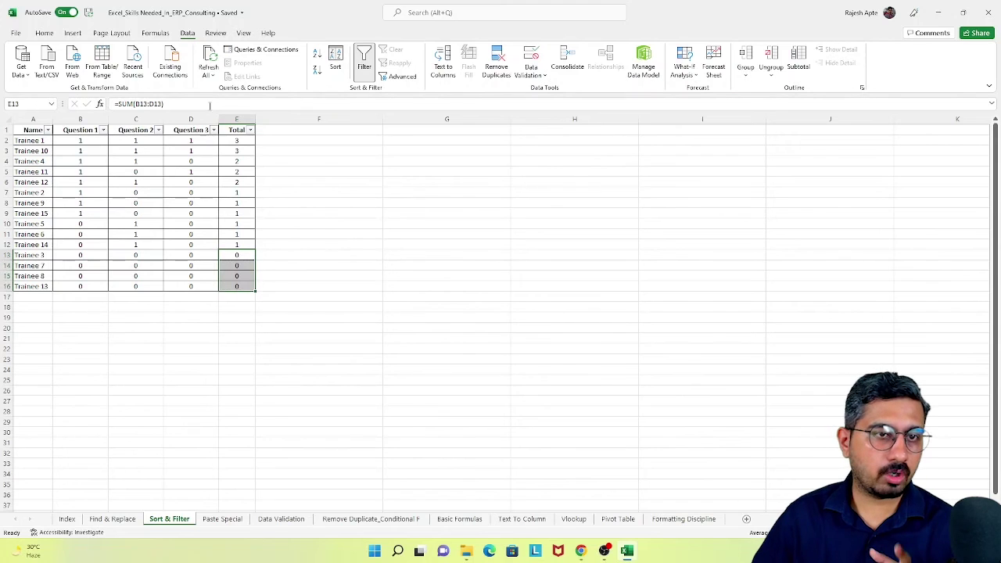
{"action": "left_click", "coordinate": [43, 33]}
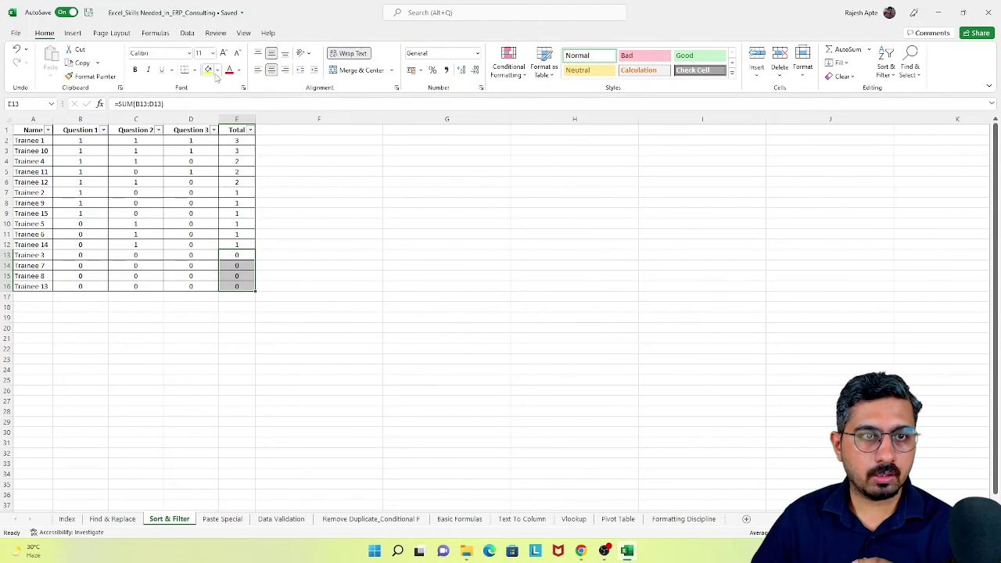
{"action": "left_click", "coordinate": [218, 71]}
{"action": "left_click", "coordinate": [218, 171]}
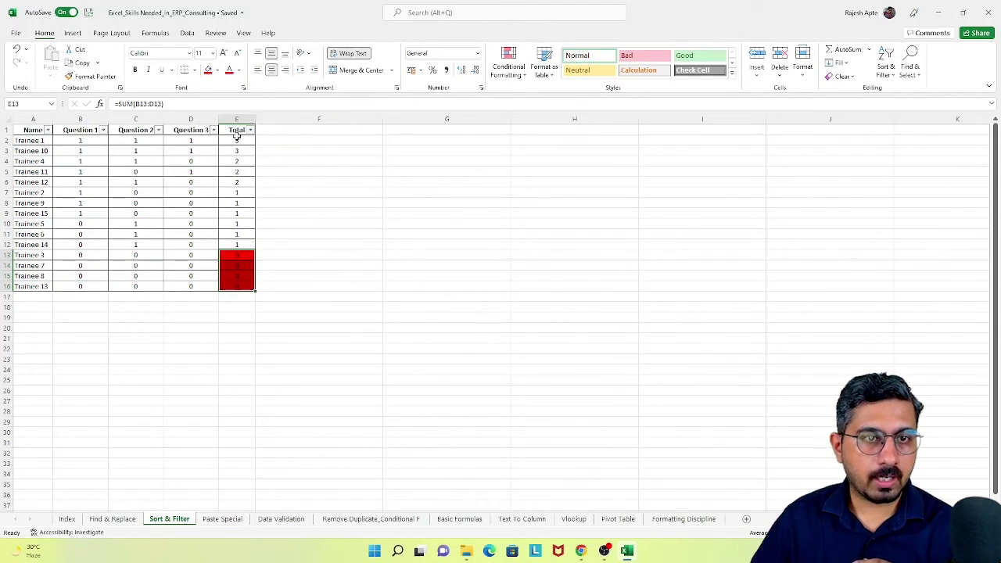
Step: Filter the Total column by red fill colour, then clear the filter to show all rows
{"action": "left_click", "coordinate": [236, 133]}
{"action": "left_click", "coordinate": [250, 130]}
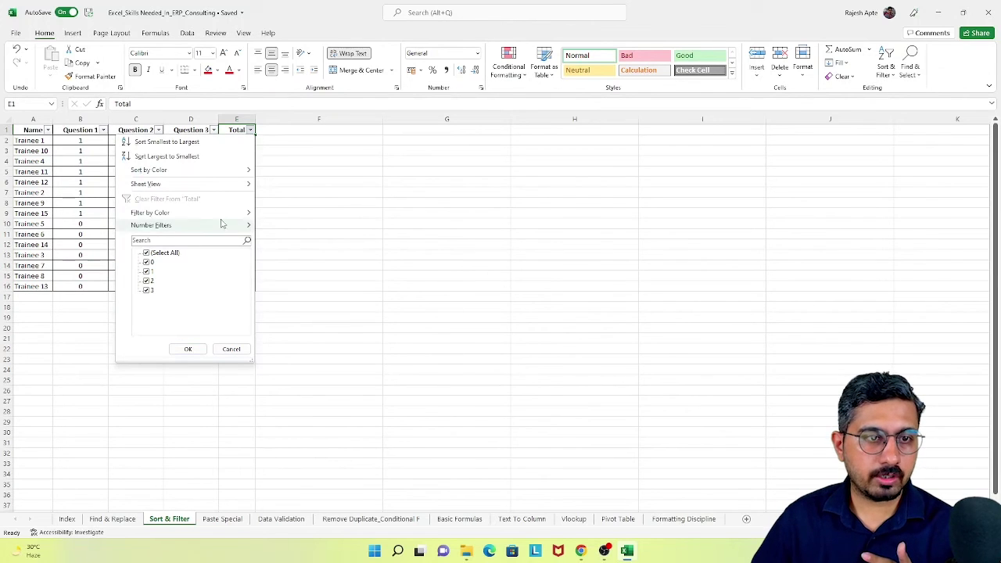
{"action": "mouse_move", "coordinate": [221, 216]}
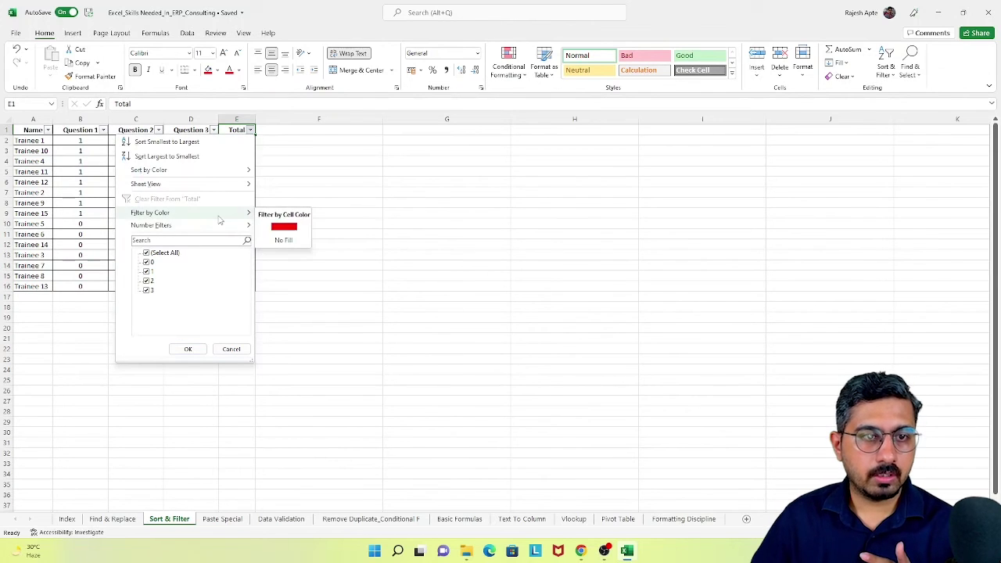
{"action": "left_click", "coordinate": [284, 226]}
{"action": "left_click", "coordinate": [250, 130]}
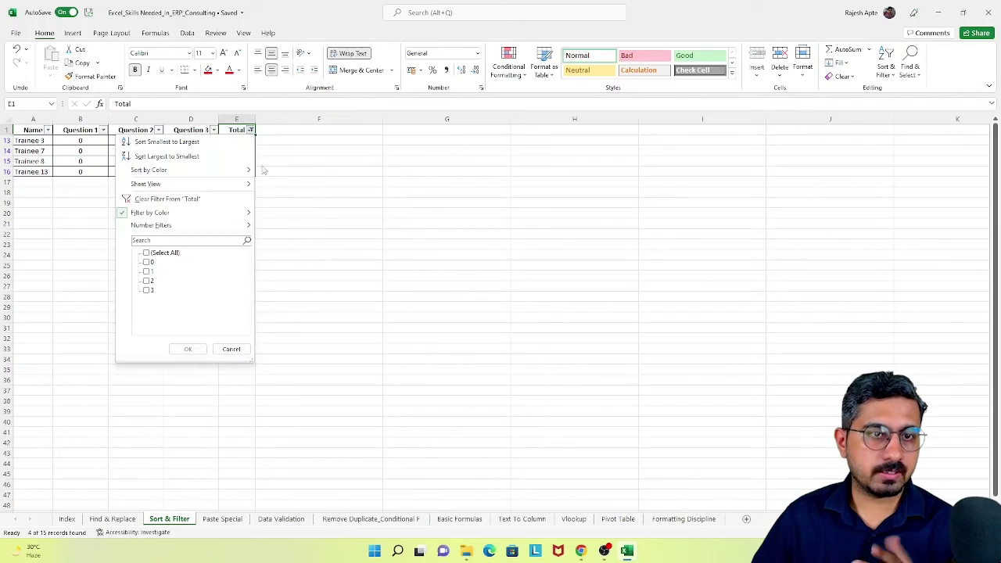
{"action": "left_click", "coordinate": [159, 252]}
{"action": "left_click", "coordinate": [187, 348]}
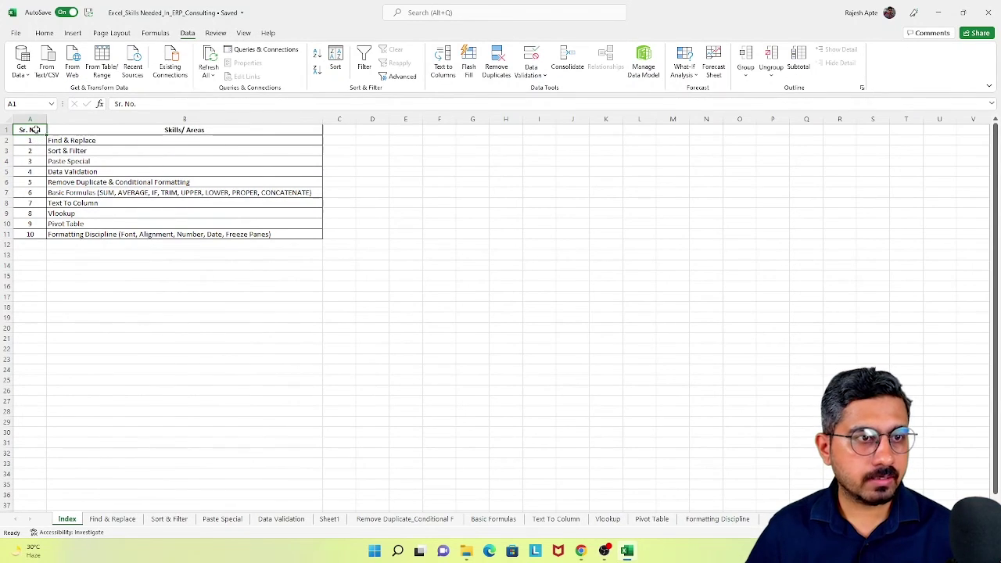
Step: Select A1:B3 on the Index sheet, covering the header and first two skill rows
{"action": "left_click_drag", "start_coordinate": [35, 130], "coordinate": [157, 153]}
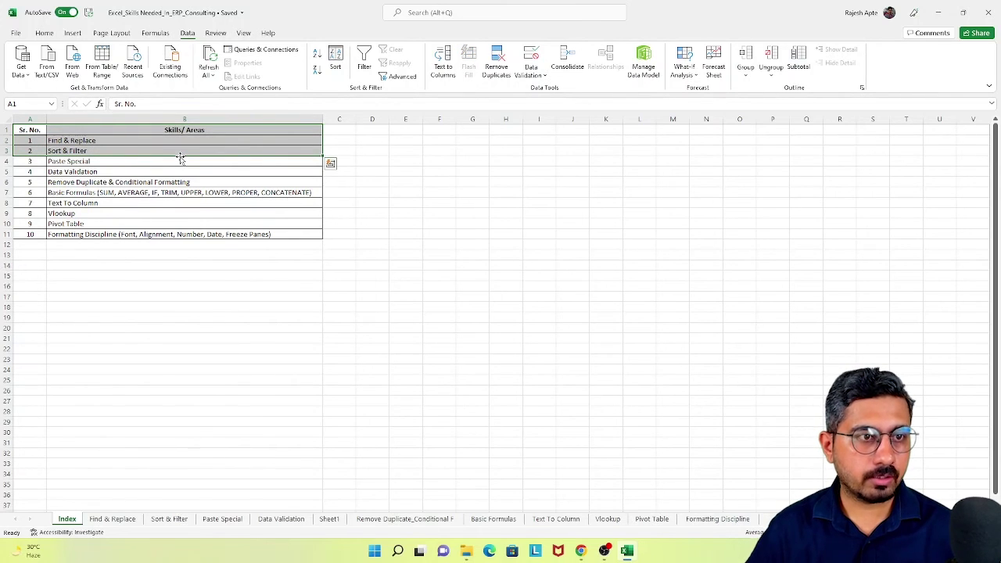